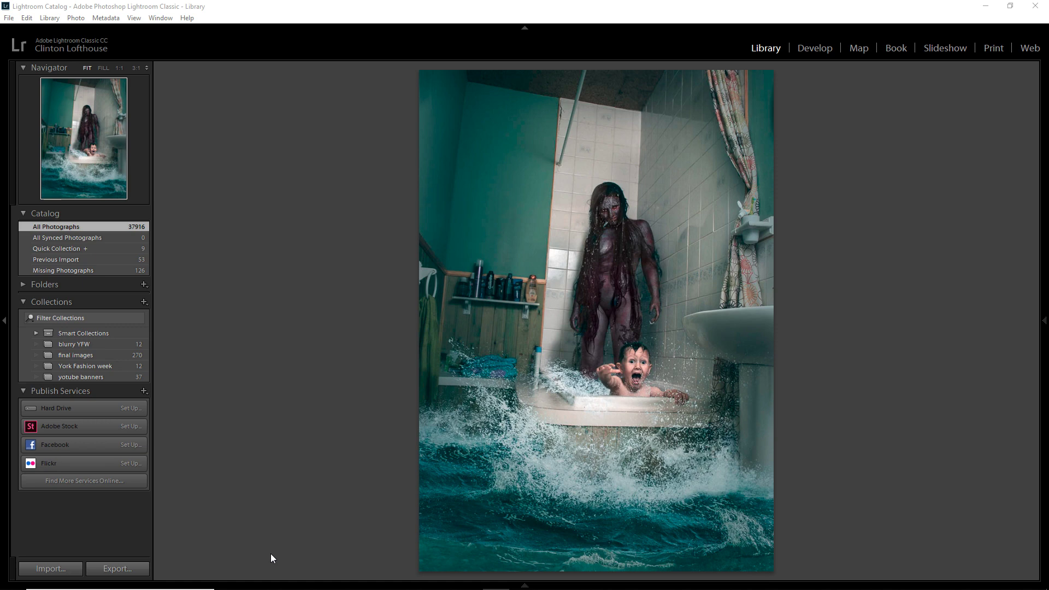
# - Paint the demon woman's purple skin back in on Group 3's mask and re-enable Curves 3
pyautogui.moveTo(431, 582)
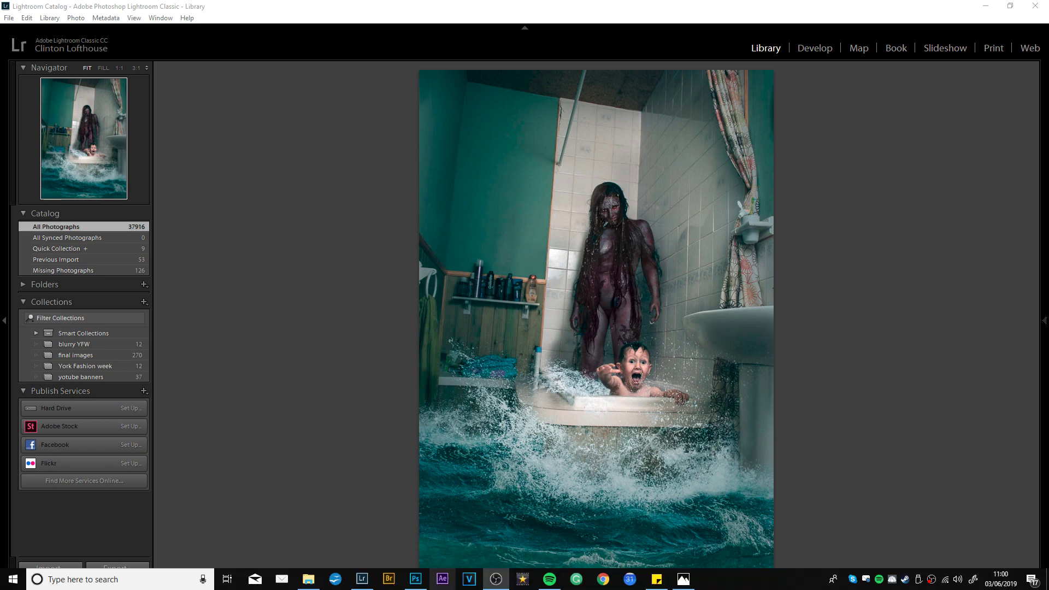
pyautogui.click(414, 580)
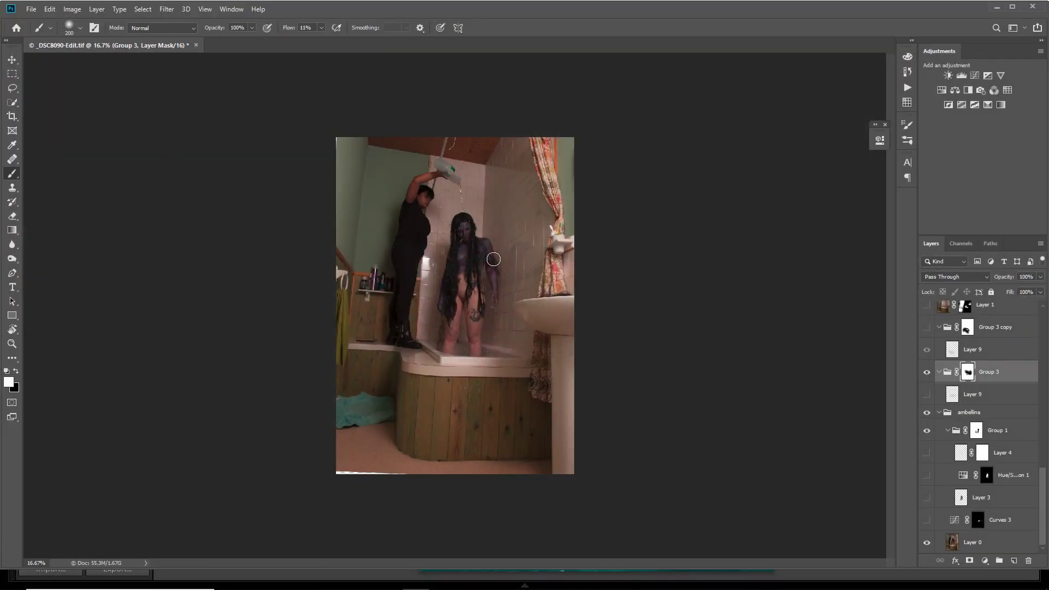
pyautogui.moveTo(456, 227)
pyautogui.mouseDown()
pyautogui.moveTo(472, 204)
pyautogui.moveTo(490, 259)
pyautogui.moveTo(465, 284)
pyautogui.moveTo(475, 343)
pyautogui.moveTo(451, 269)
pyautogui.mouseUp()
pyautogui.click(927, 521)
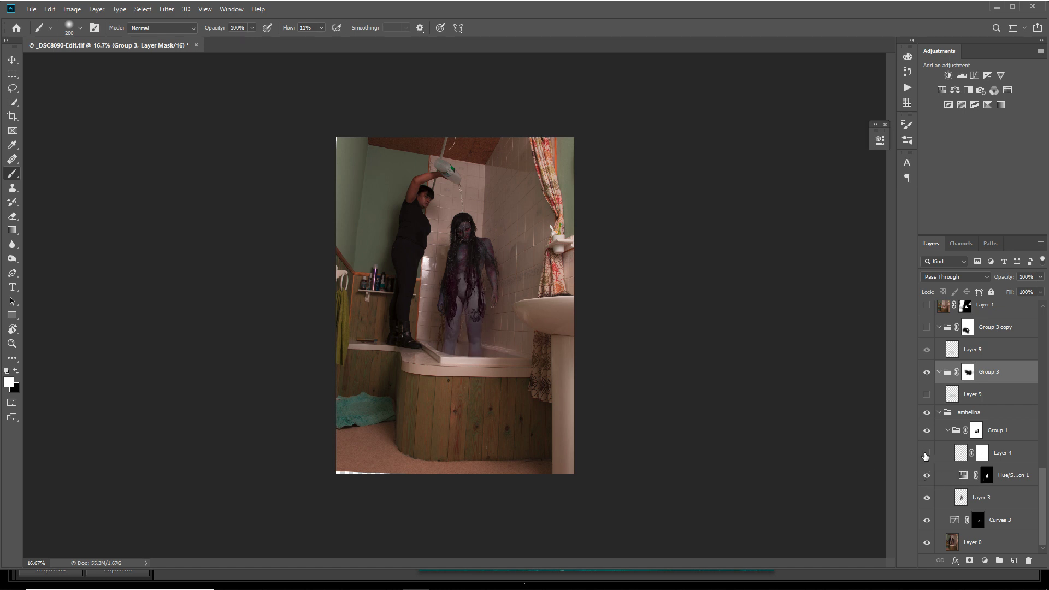
# - Show Layer 4 for deeper purple, brush its mask lighter over the face, and preview Layer 9's splash
pyautogui.click(927, 453)
pyautogui.moveTo(467, 230)
pyautogui.mouseDown()
pyautogui.moveTo(470, 305)
pyautogui.moveTo(458, 312)
pyautogui.moveTo(476, 268)
pyautogui.moveTo(487, 339)
pyautogui.moveTo(458, 258)
pyautogui.moveTo(493, 244)
pyautogui.mouseUp()
pyautogui.scroll(2, 998, 399)
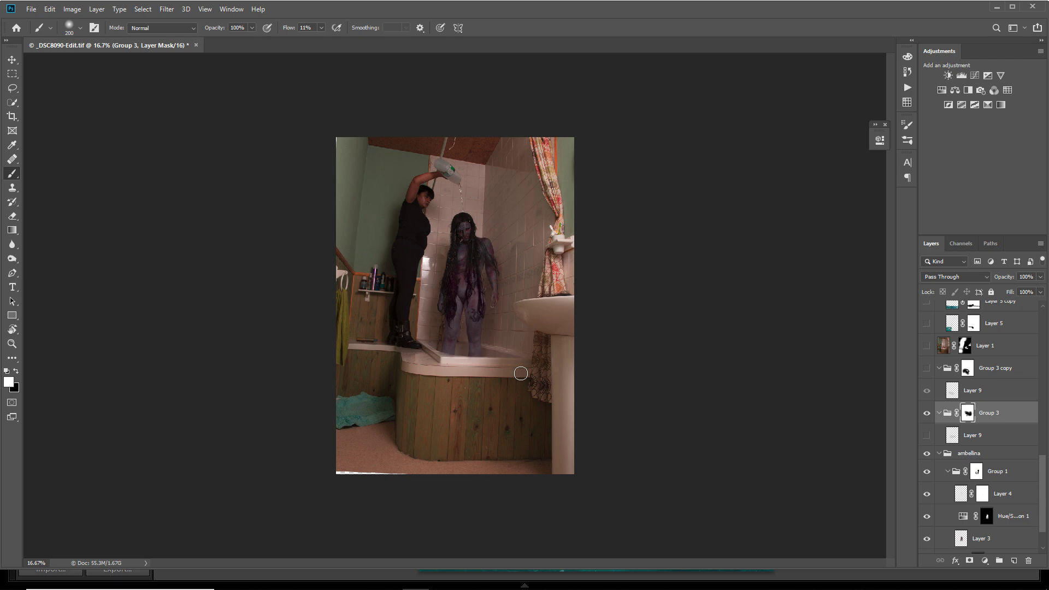
pyautogui.click(927, 434)
pyautogui.click(927, 435)
pyautogui.scroll(1, 951, 421)
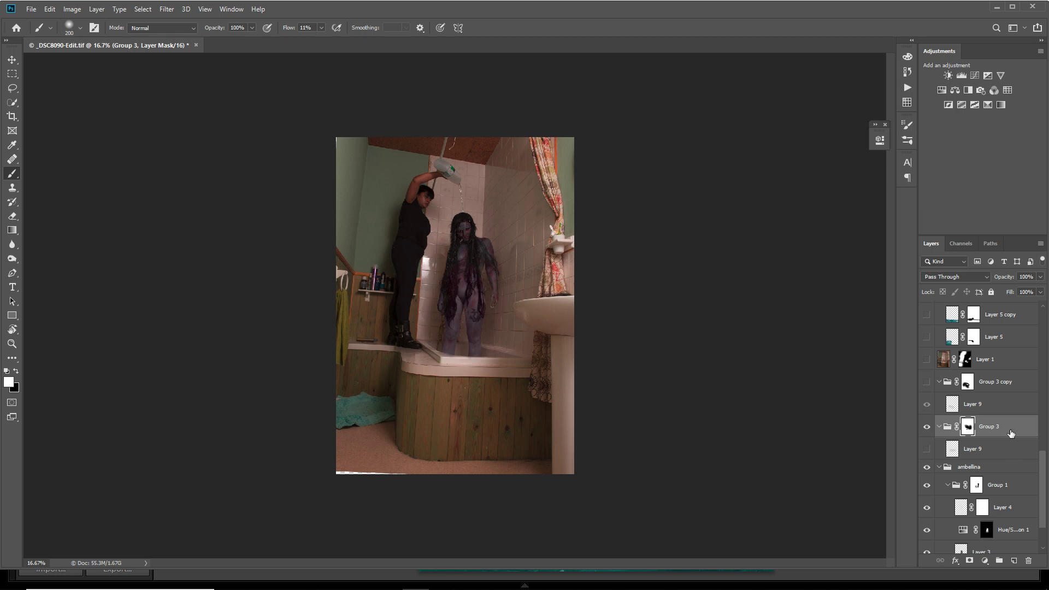
pyautogui.scroll(2, 1011, 433)
# - Toggle Layer 1 to compare, leaving the screaming baby visible in the bathtub
pyautogui.click(927, 414)
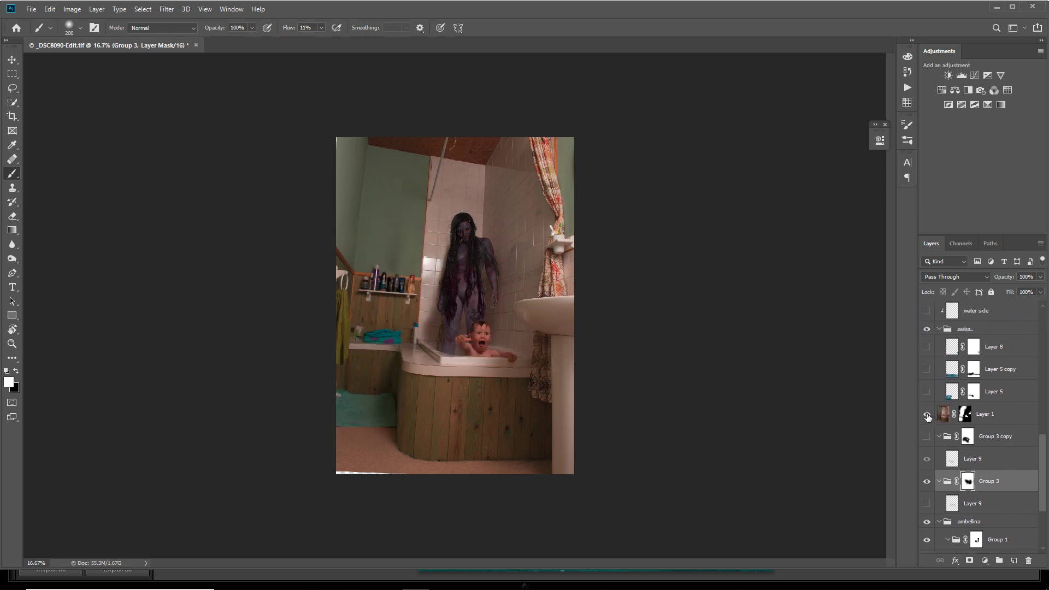
pyautogui.click(927, 414)
pyautogui.click(927, 414)
pyautogui.click(927, 414)
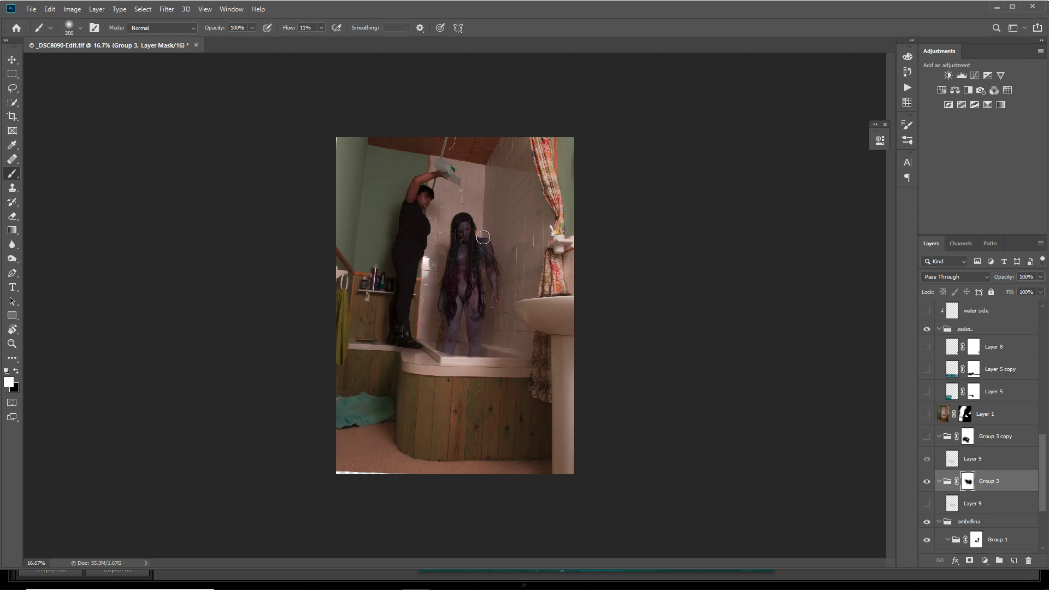
pyautogui.click(927, 414)
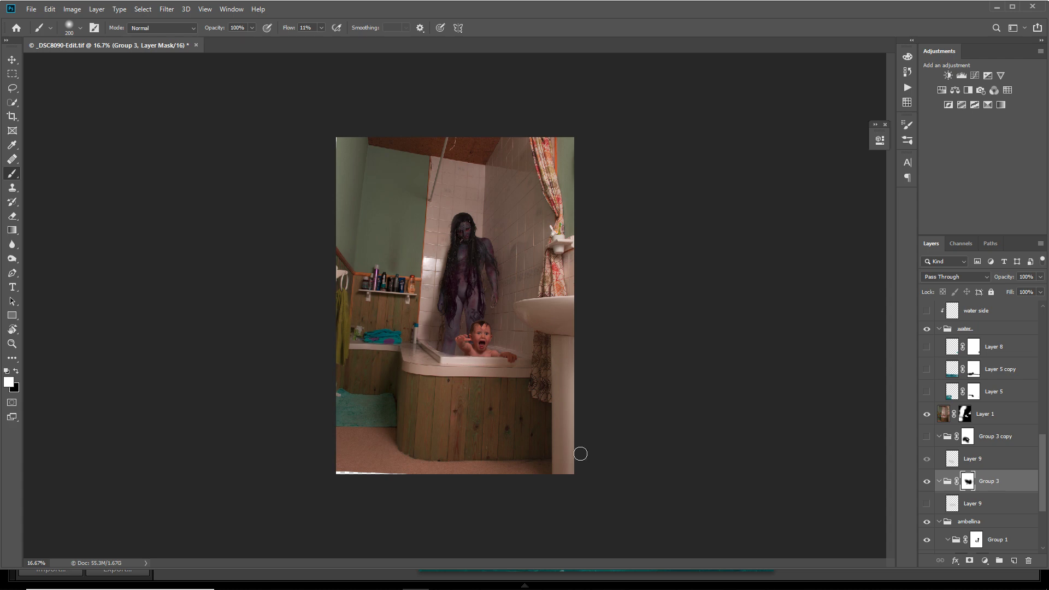
# - Turn on the Layer 9 splash and Group 3 copy, collapse Group 3 copy, and select Group 3's pixels
pyautogui.scroll(-4, 967, 437)
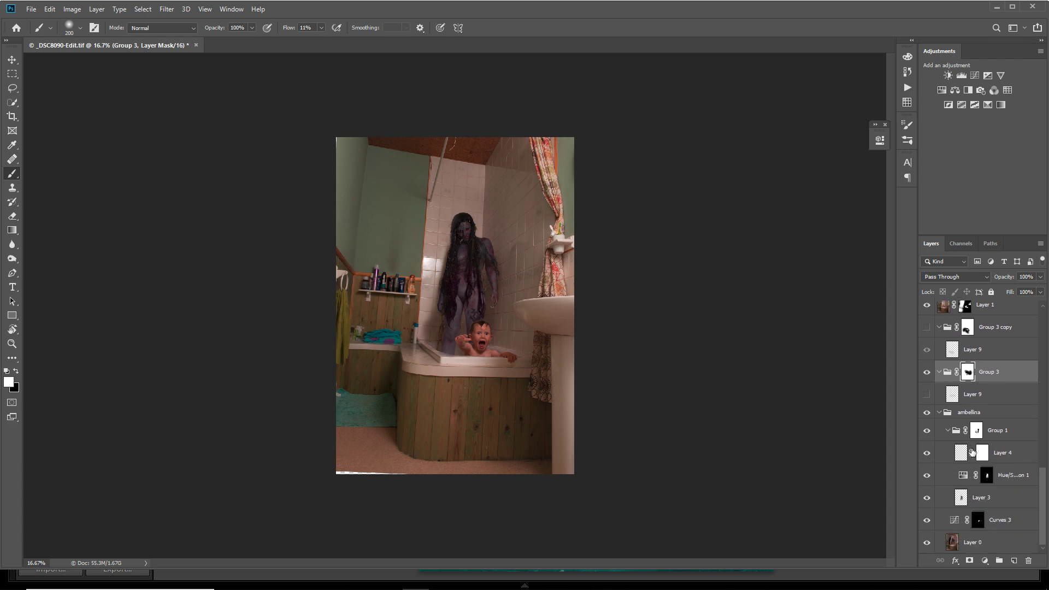
pyautogui.click(926, 407)
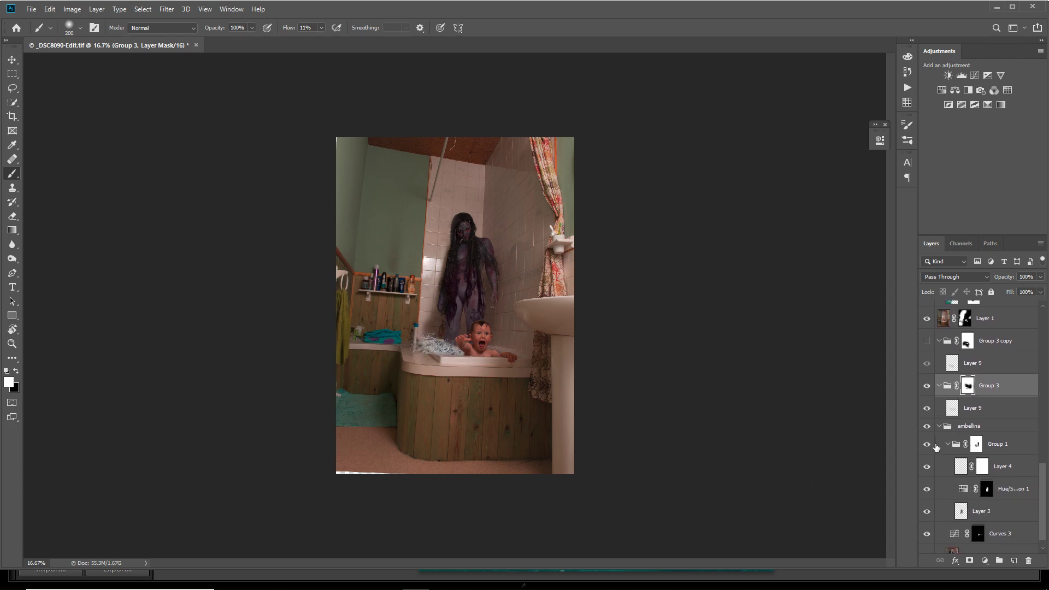
pyautogui.scroll(1, 940, 451)
pyautogui.scroll(1, 940, 450)
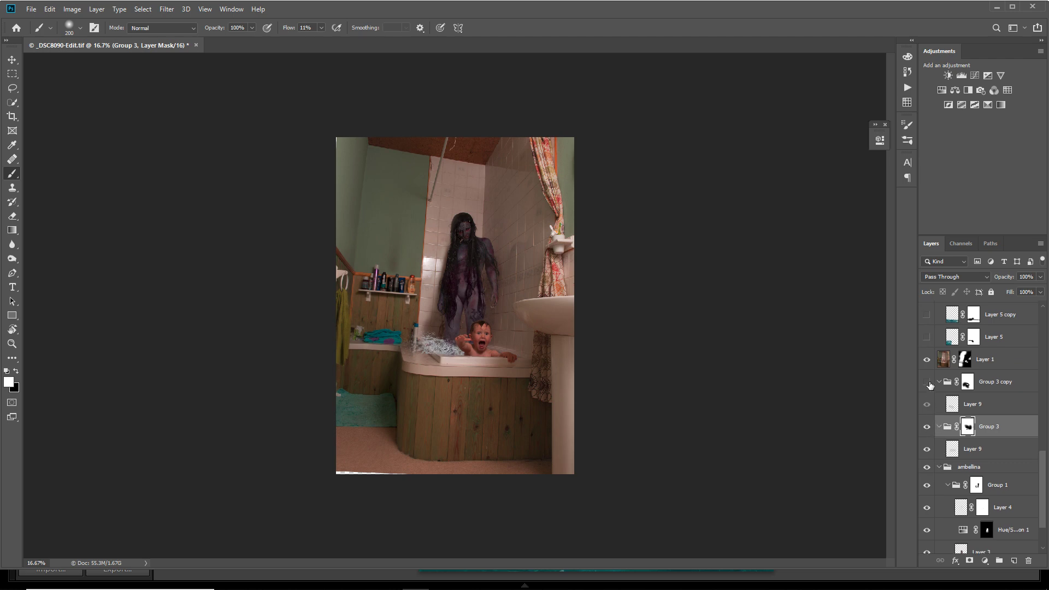
pyautogui.click(927, 382)
pyautogui.scroll(1, 929, 385)
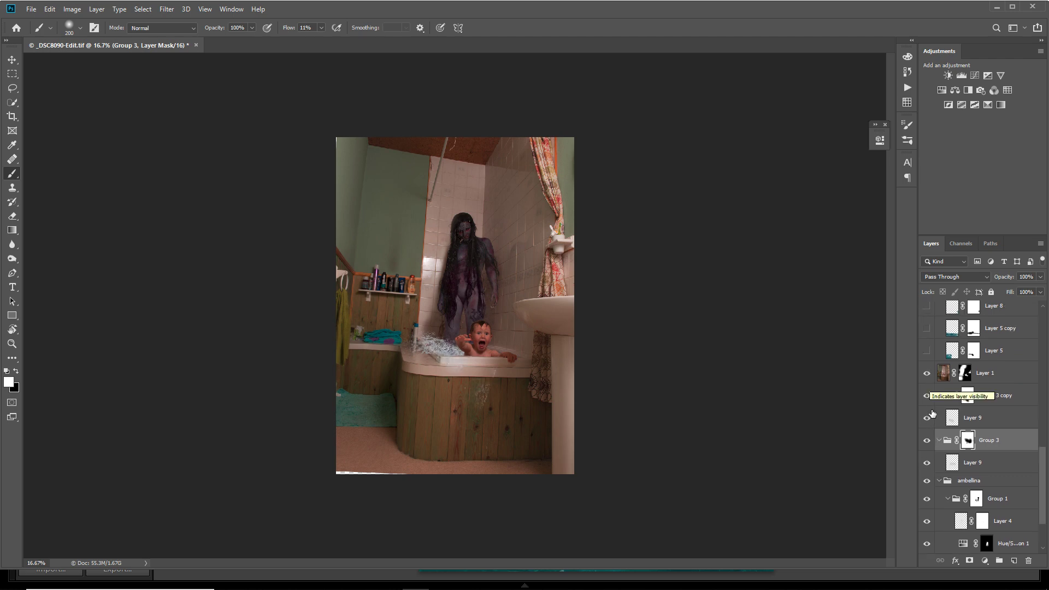
pyautogui.click(939, 396)
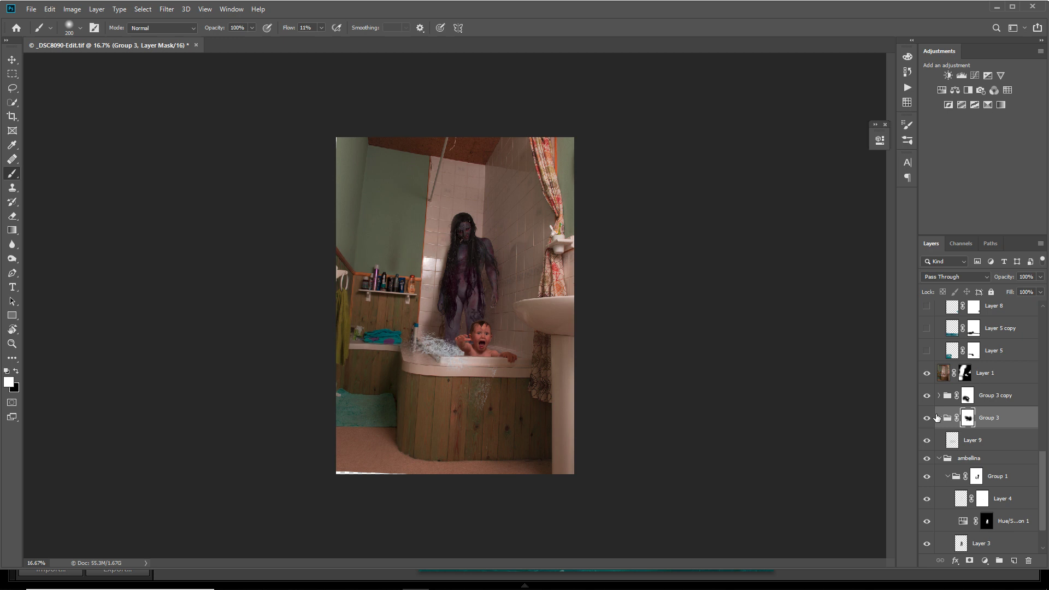
pyautogui.click(936, 419)
pyautogui.scroll(5, 936, 419)
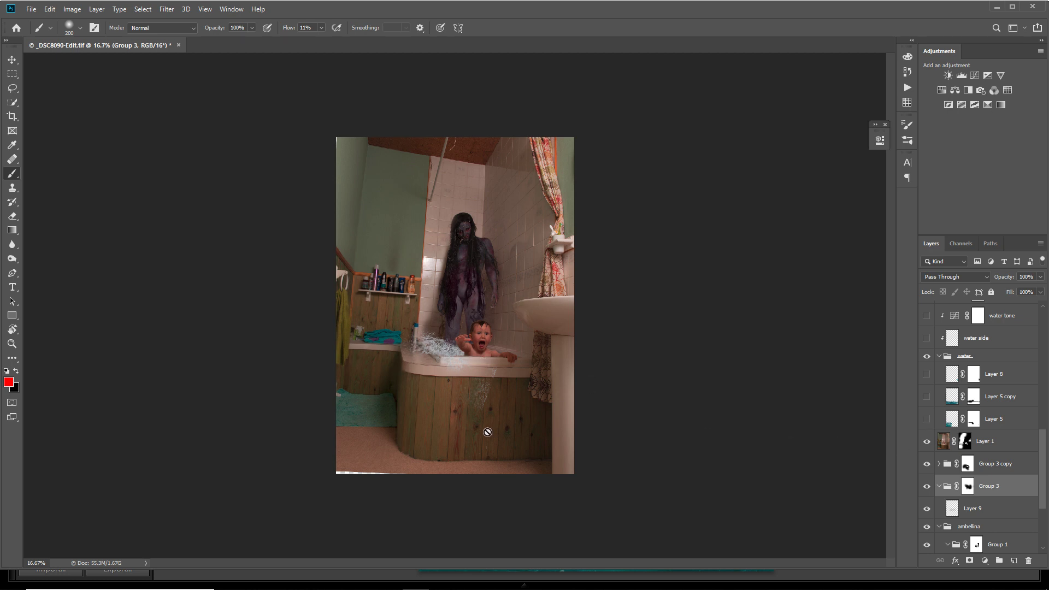
# - Turn on Layer 5, Layer 5 copy and Layer 8 to flood the bathroom floor with teal water
pyautogui.scroll(2, 949, 425)
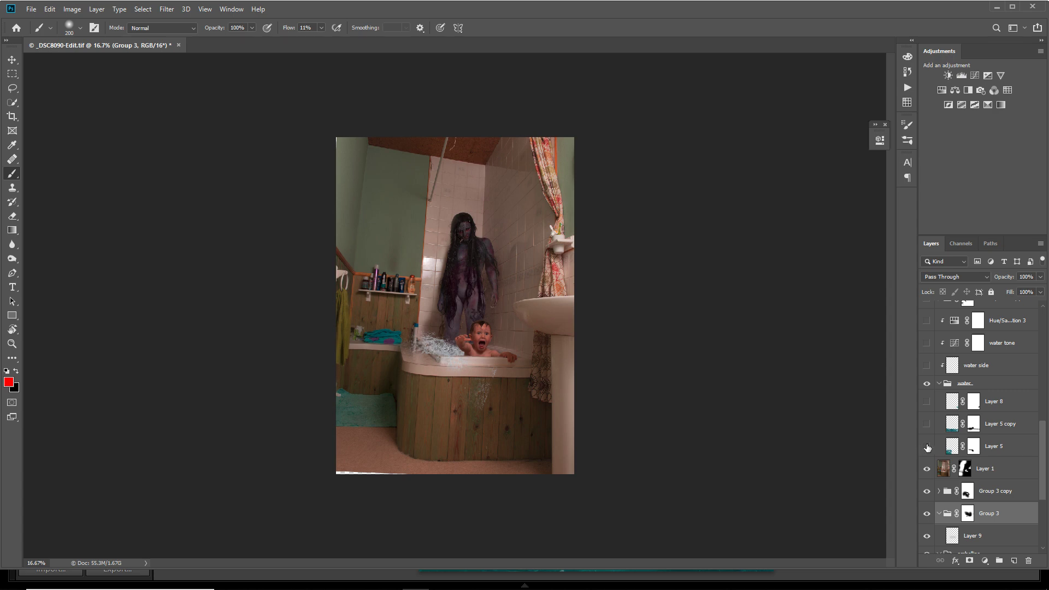
pyautogui.click(927, 447)
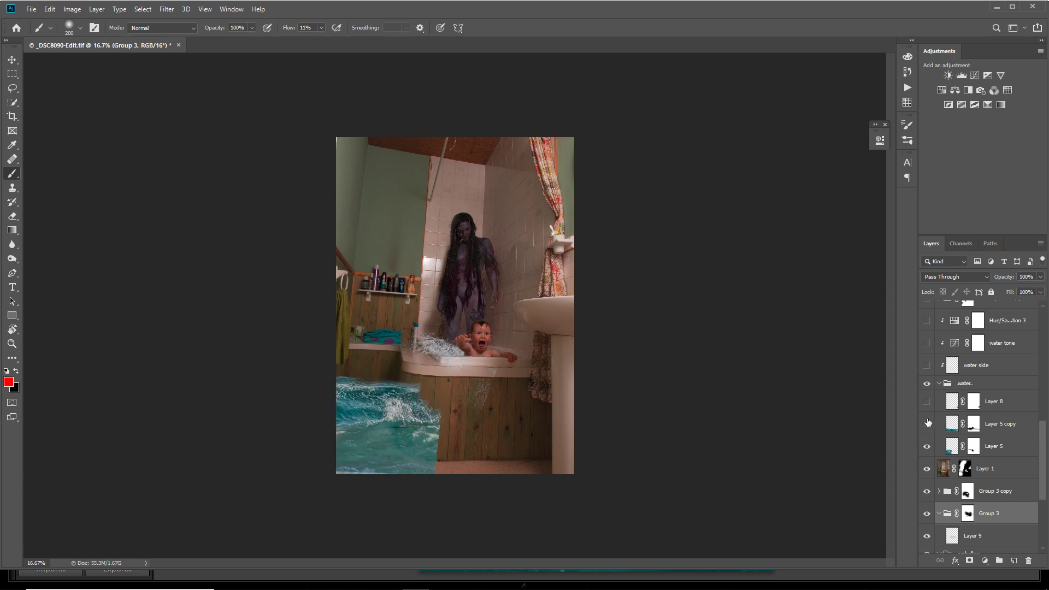
pyautogui.click(927, 425)
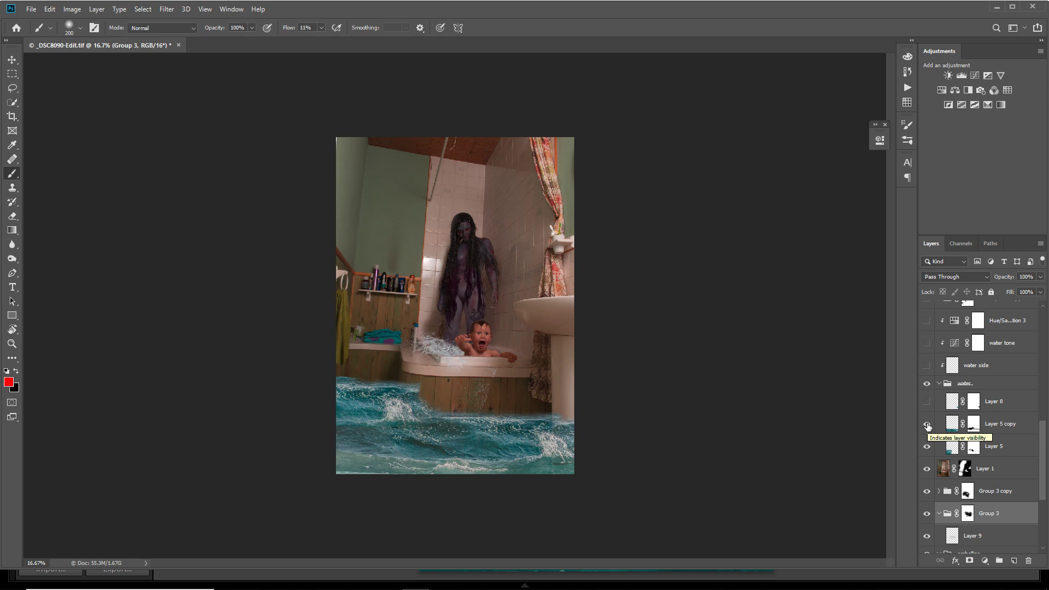
pyautogui.click(925, 403)
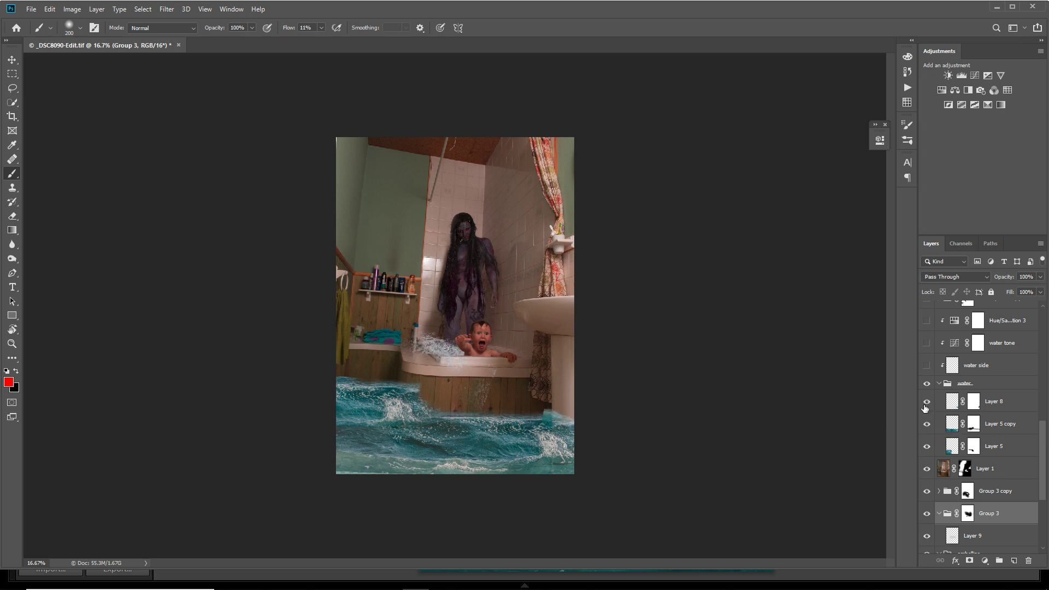
# - Collapse the water group and show the water side layer to soften the edge by the tub
pyautogui.scroll(3, 926, 408)
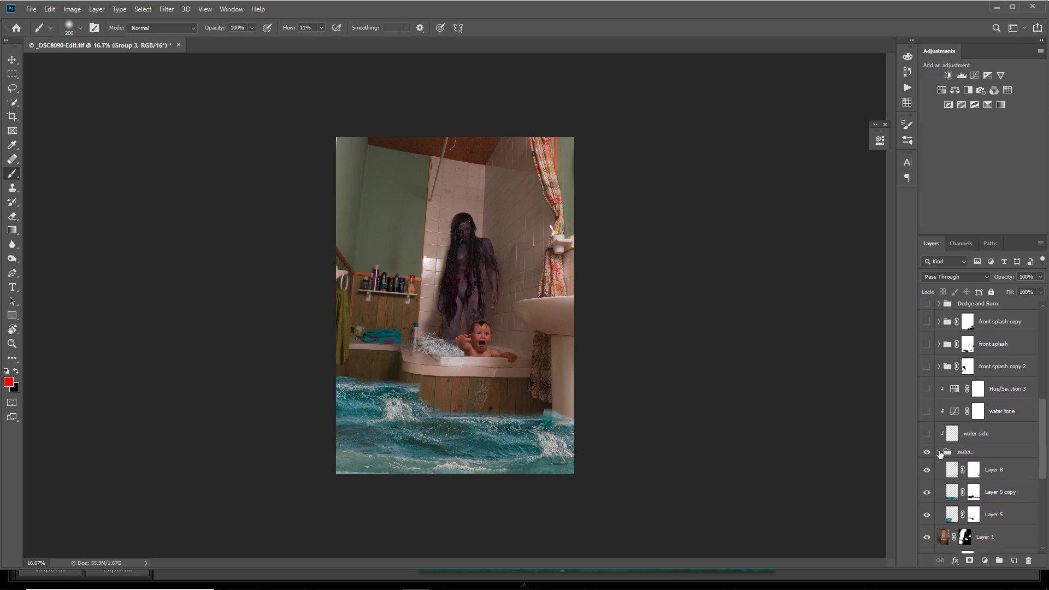
pyautogui.click(939, 451)
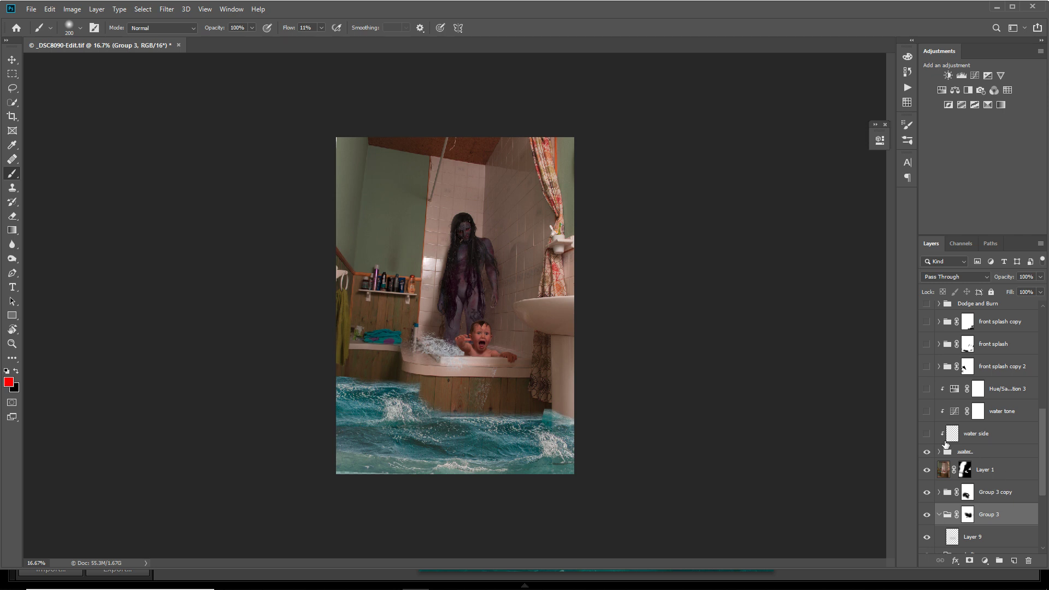
pyautogui.click(927, 433)
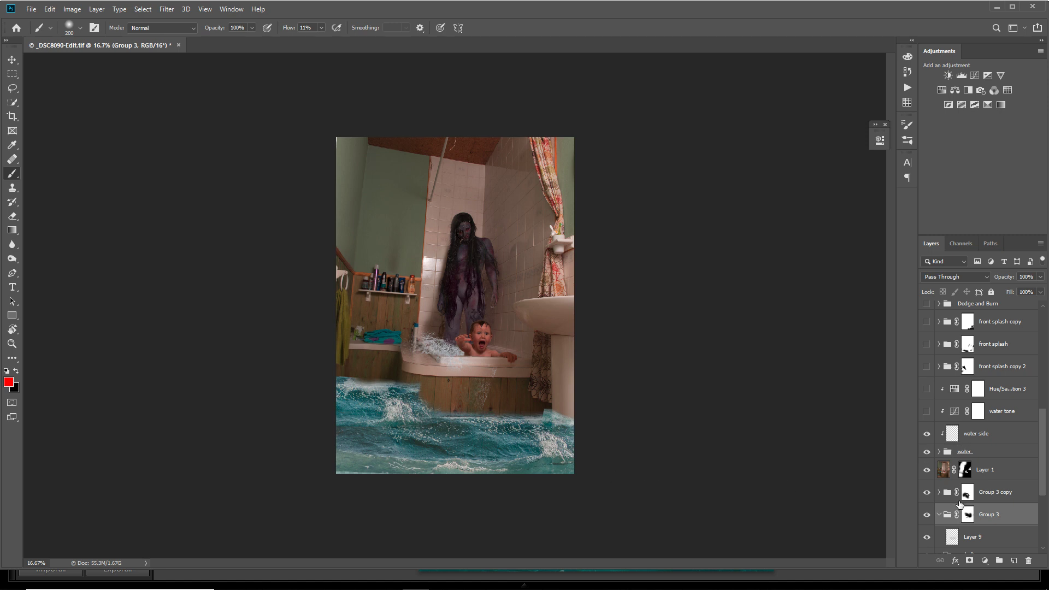
# - Show the water tone layer, then the front splash copy 2 and front splash groups over the tub
pyautogui.click(927, 410)
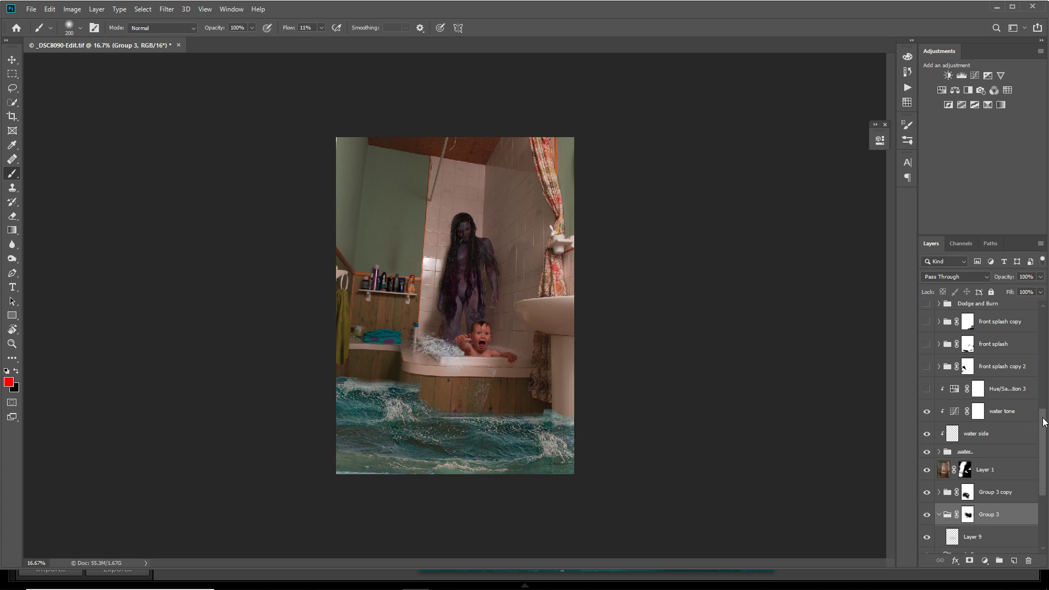
pyautogui.moveTo(1043, 421); pyautogui.dragTo(1044, 395)
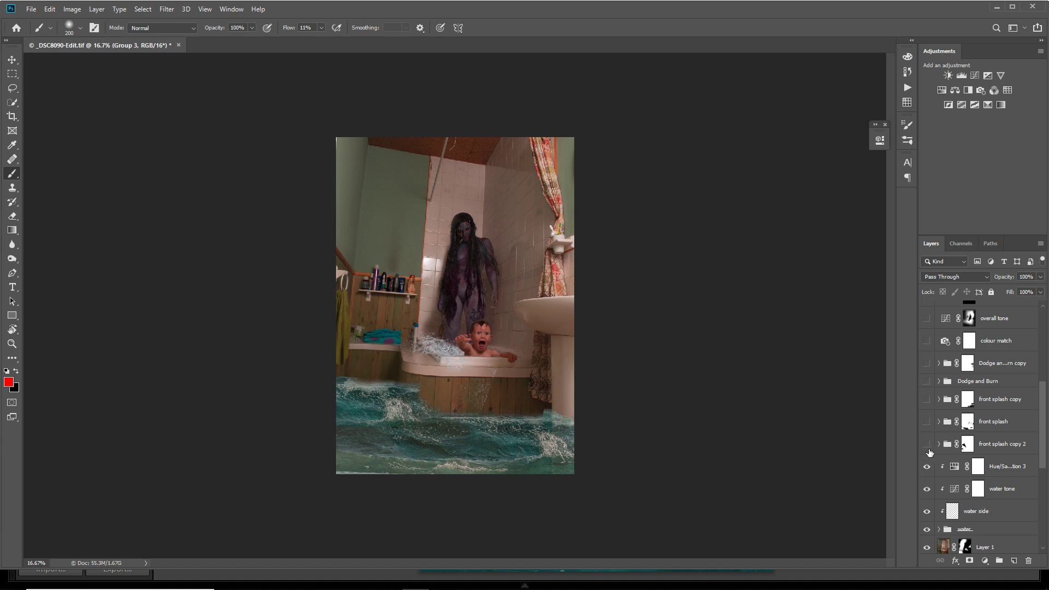
pyautogui.click(926, 444)
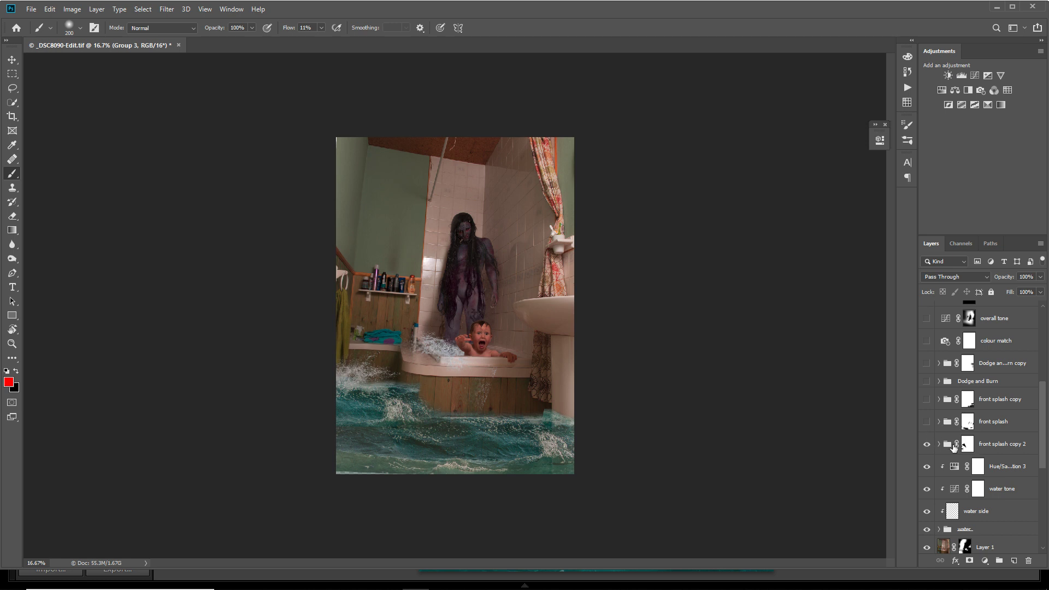
pyautogui.click(926, 422)
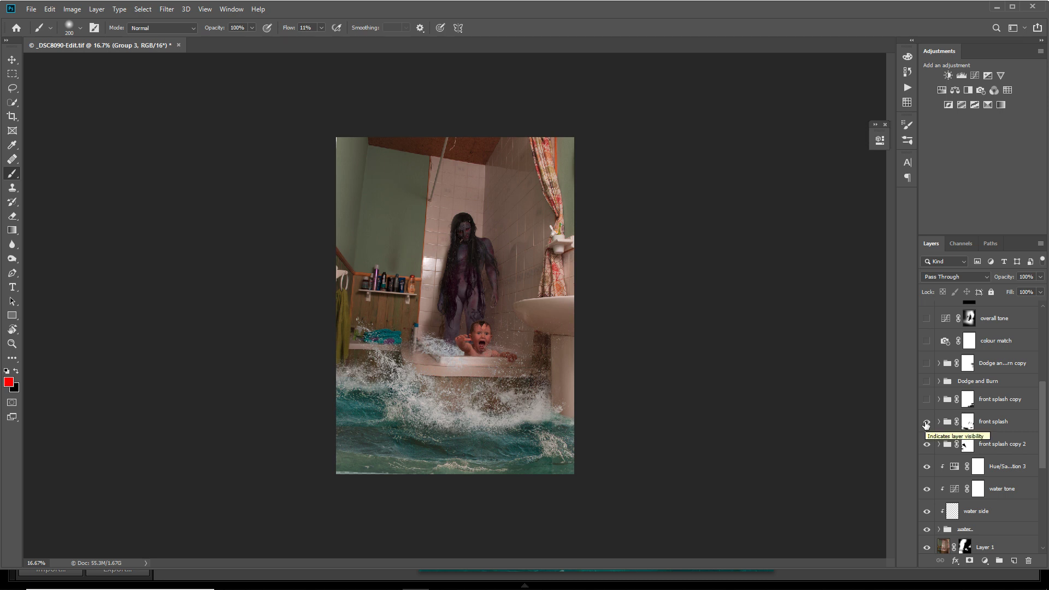
pyautogui.scroll(3, 1044, 430)
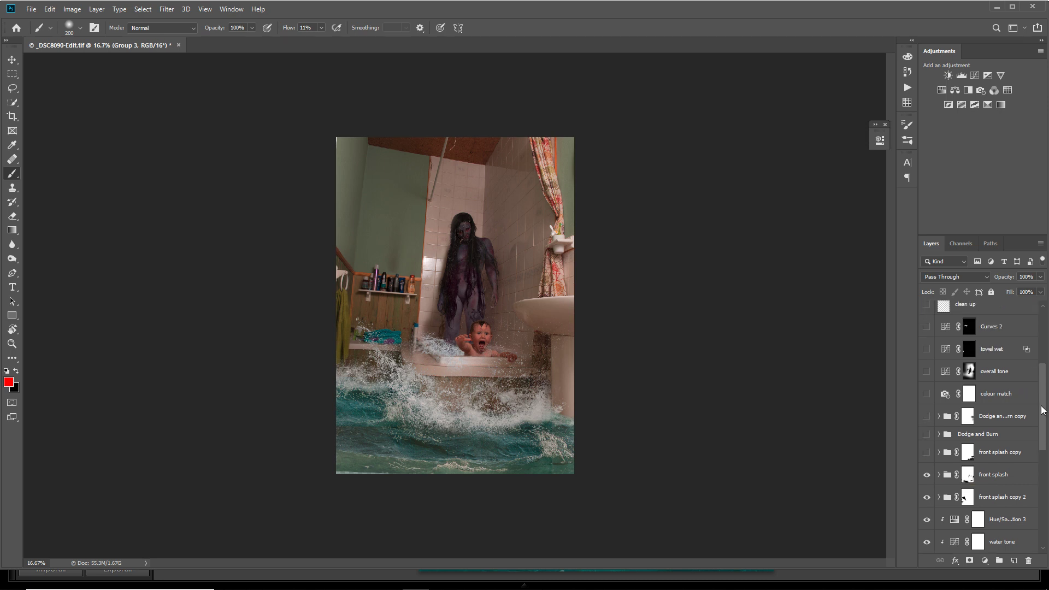
# - Show the front splash copy layer and briefly expand the Dodge and Burn group to inspect it
pyautogui.click(926, 457)
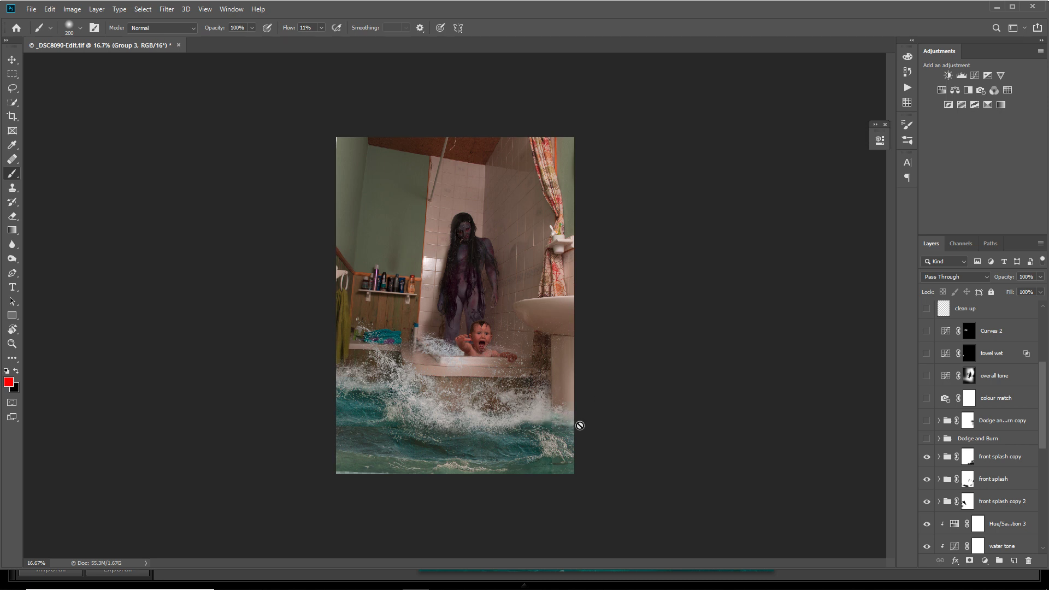
pyautogui.scroll(3, 1034, 442)
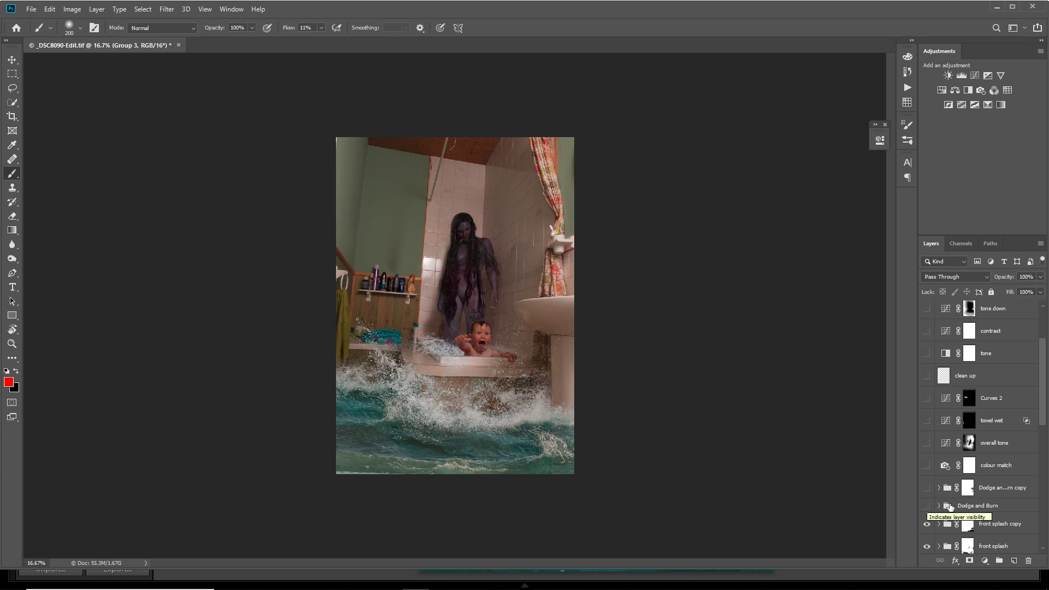
pyautogui.click(938, 506)
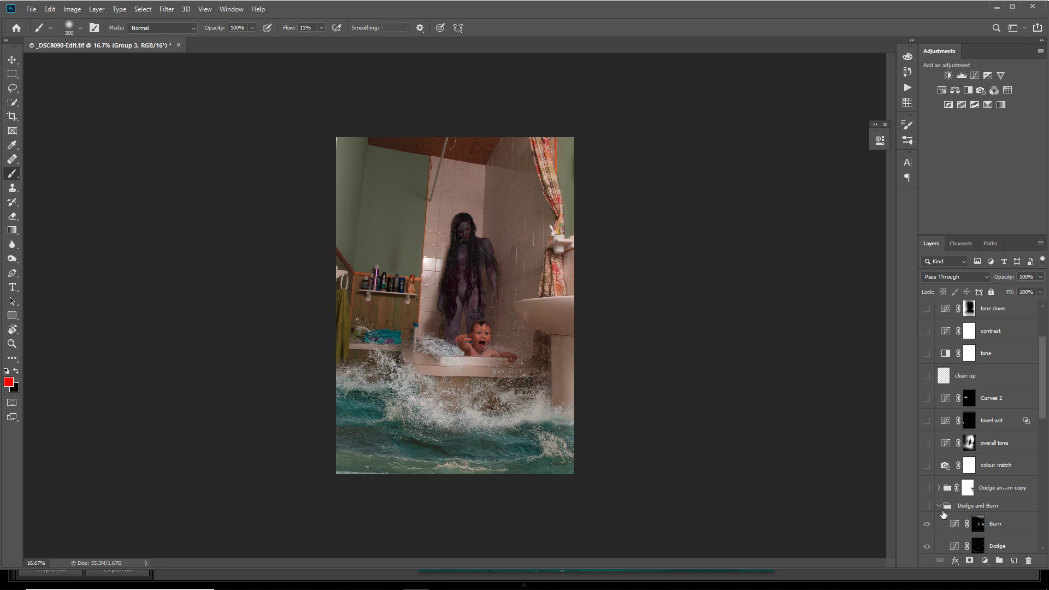
pyautogui.click(939, 506)
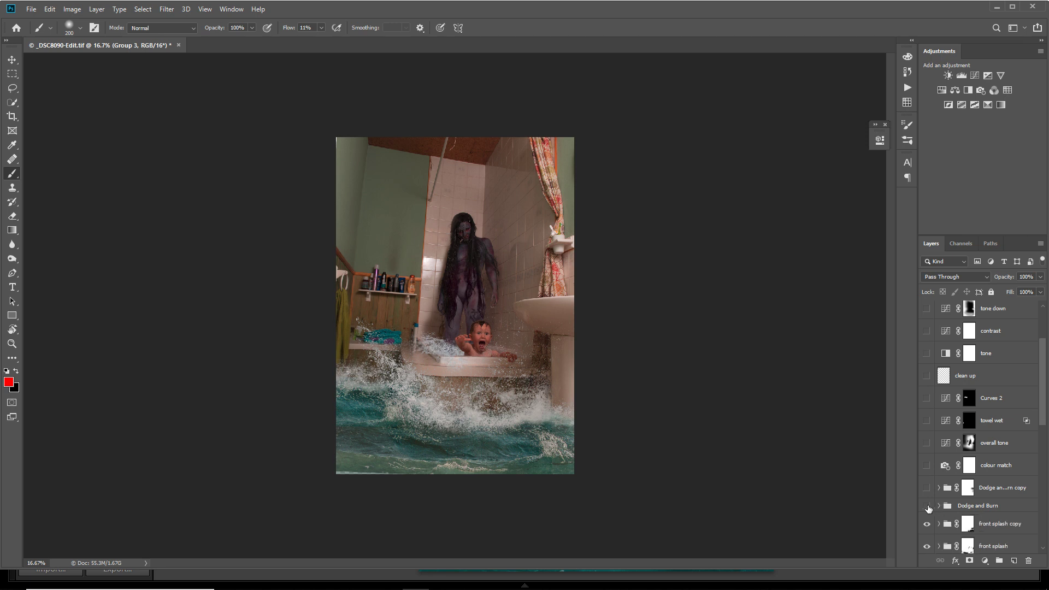
# - Toggle the Dodge and Burn group repeatedly to compare, leaving it switched on
pyautogui.click(927, 506)
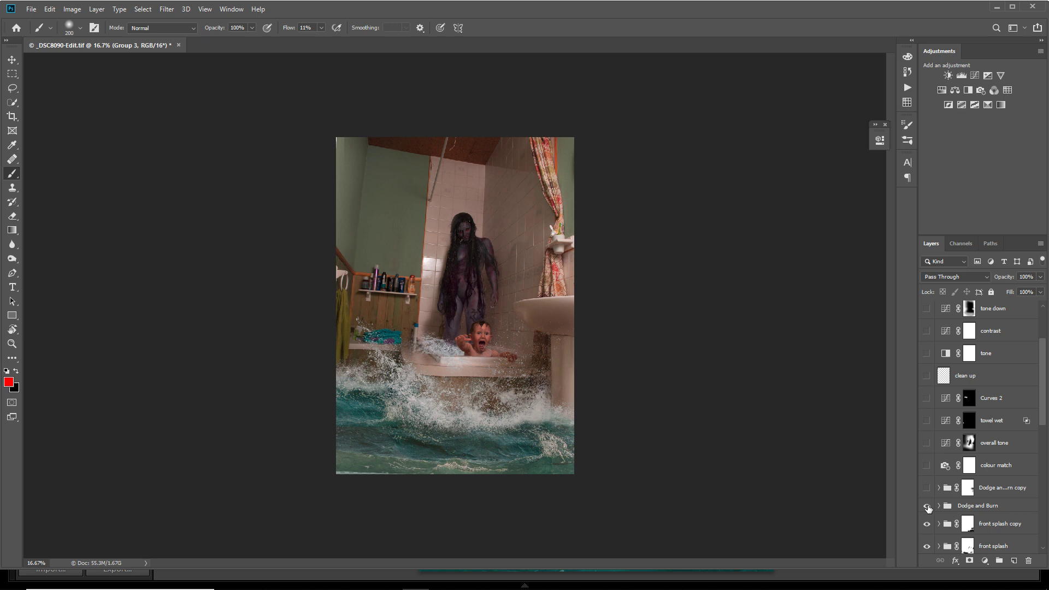
pyautogui.click(927, 507)
pyautogui.click(927, 508)
pyautogui.click(927, 507)
pyautogui.click(926, 508)
pyautogui.click(927, 507)
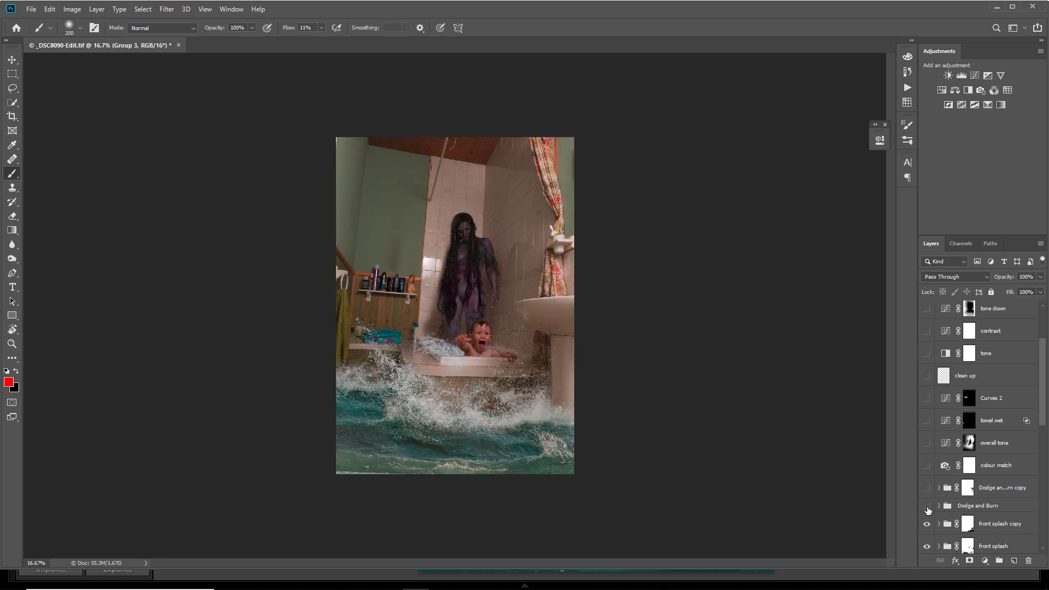
pyautogui.click(926, 508)
pyautogui.click(927, 507)
pyautogui.click(927, 508)
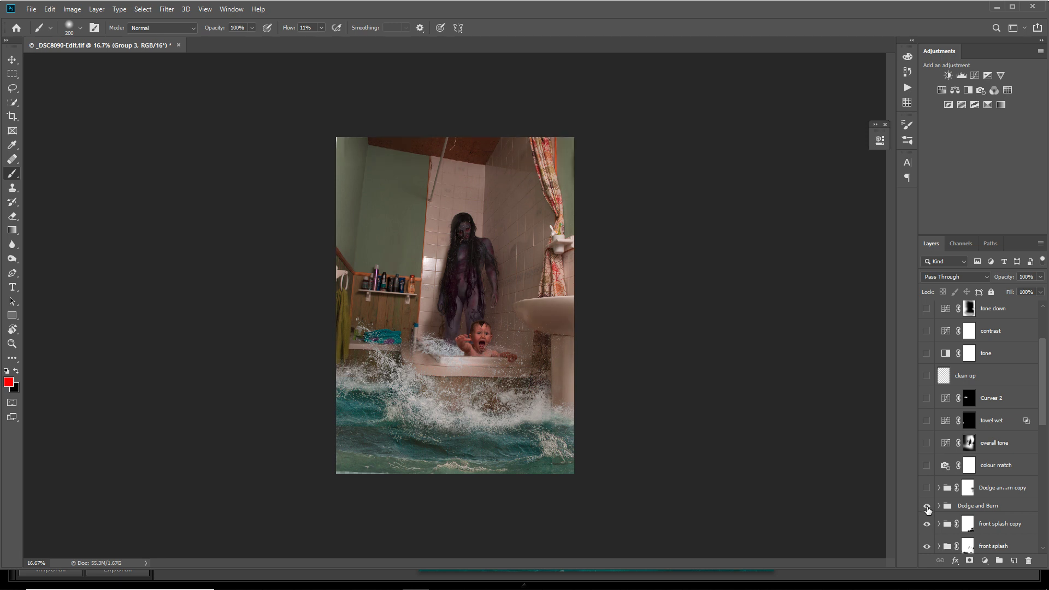
pyautogui.click(927, 508)
pyautogui.click(927, 508)
pyautogui.click(927, 508)
pyautogui.click(927, 507)
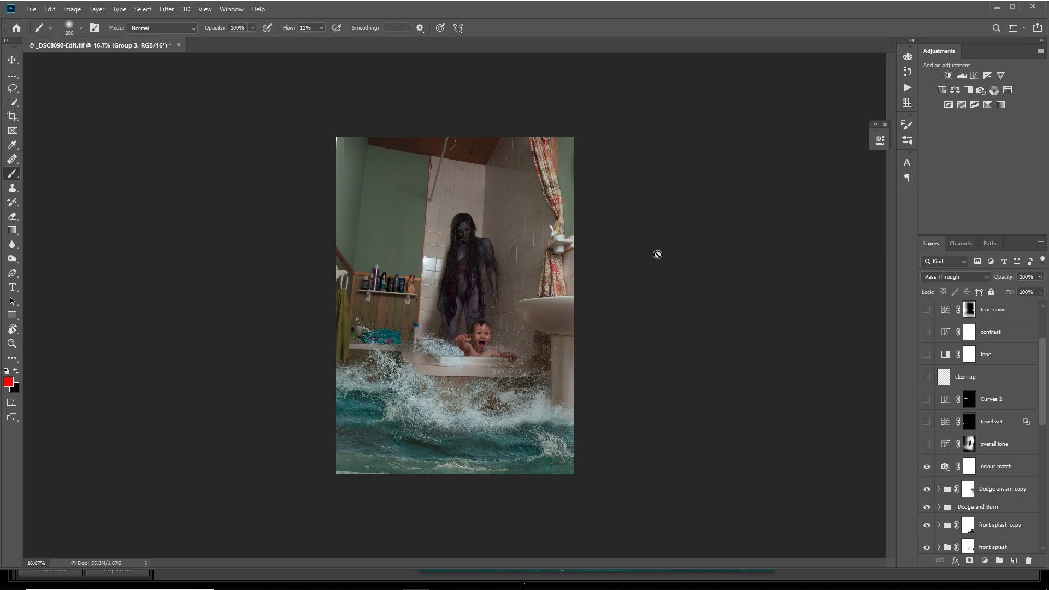
# - Turn on the overall tone adjustment, toggling it off and on to compare
pyautogui.click(924, 445)
pyautogui.click(925, 446)
pyautogui.click(925, 445)
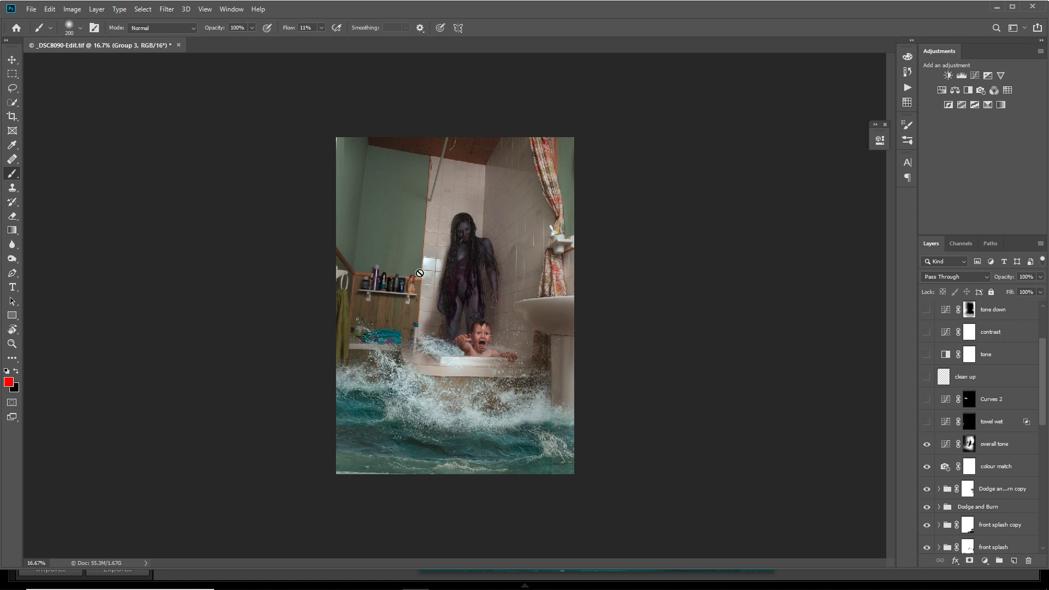
pyautogui.click(927, 446)
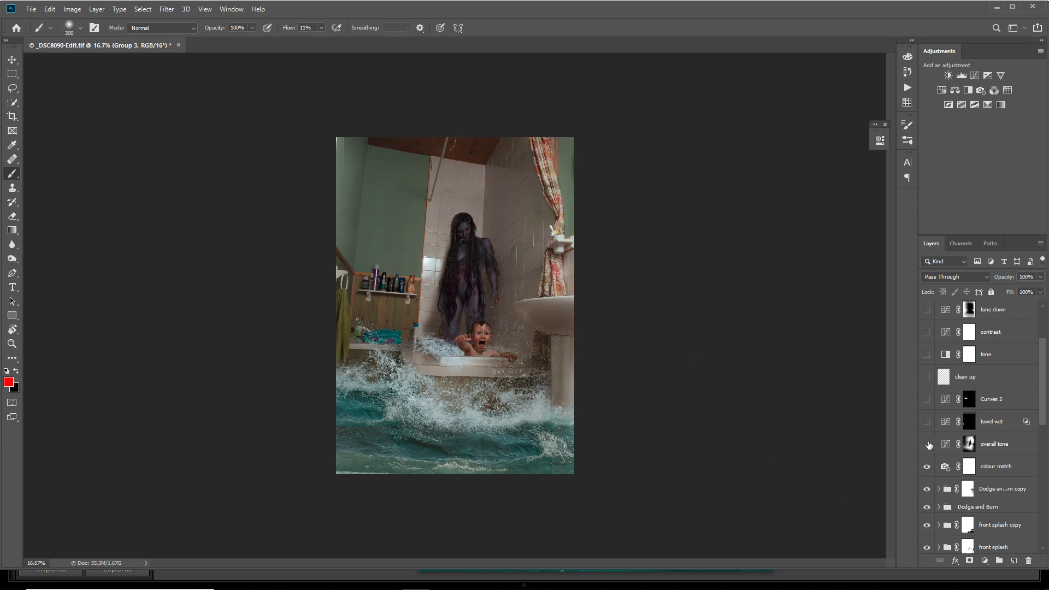
pyautogui.click(927, 444)
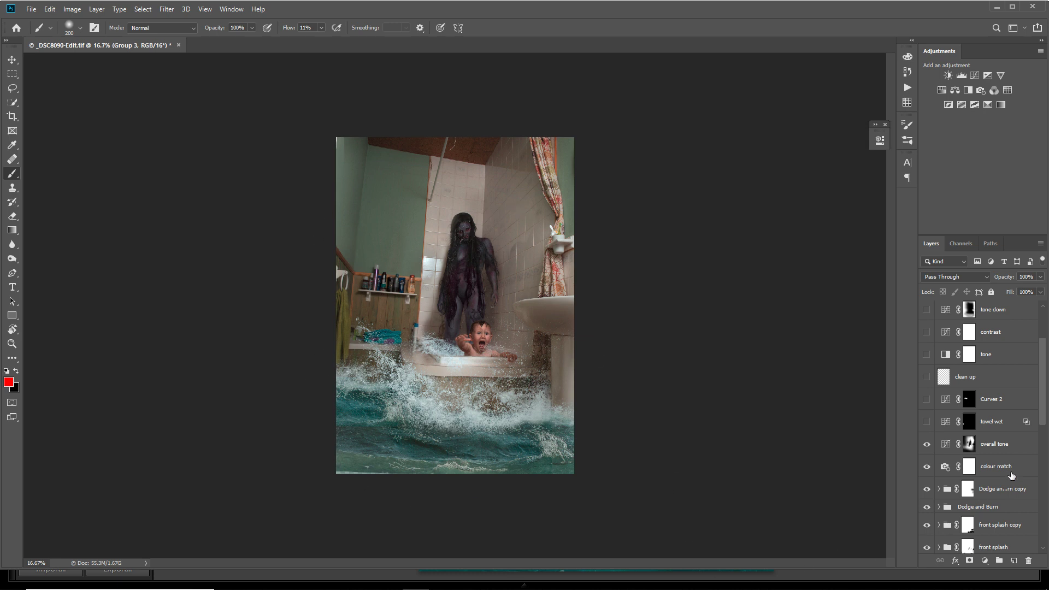
# - Compare the towel wet layer, then turn on Curves 2 to darken the shelf
pyautogui.click(927, 422)
pyautogui.click(926, 422)
pyautogui.click(927, 400)
pyautogui.click(927, 400)
pyautogui.click(927, 399)
# - Turn on the clean up and tone layers and inspect tone's Black & White settings
pyautogui.moveTo(1042, 403); pyautogui.dragTo(1043, 364)
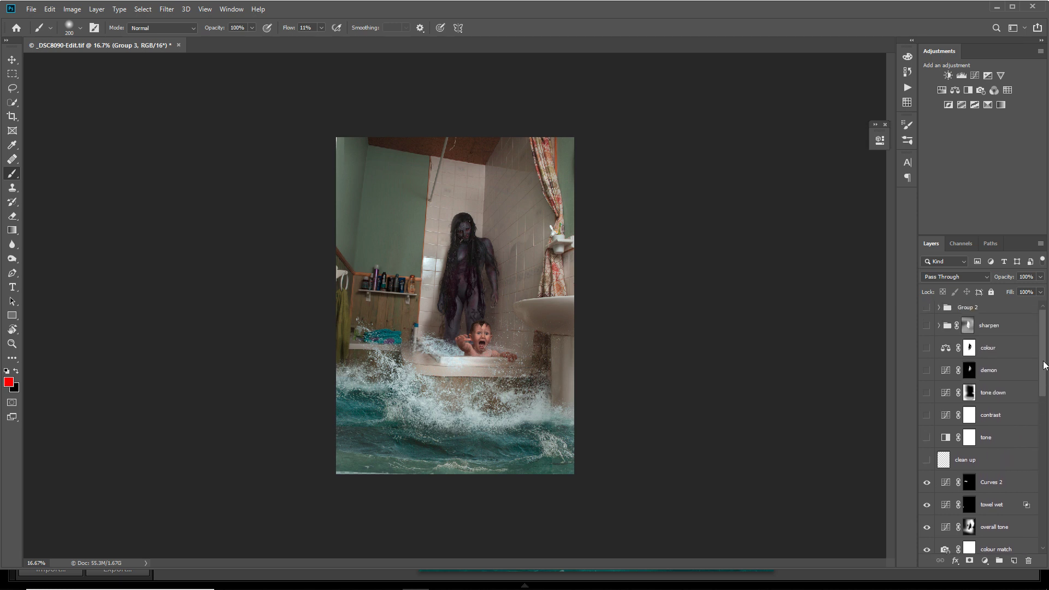
pyautogui.click(926, 460)
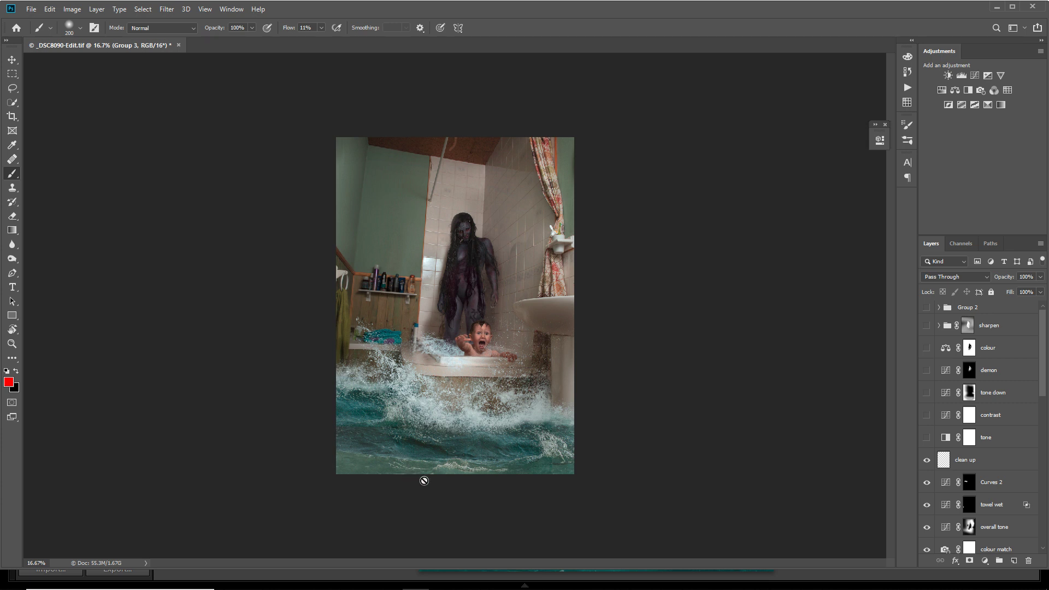
pyautogui.click(925, 437)
pyautogui.click(954, 436)
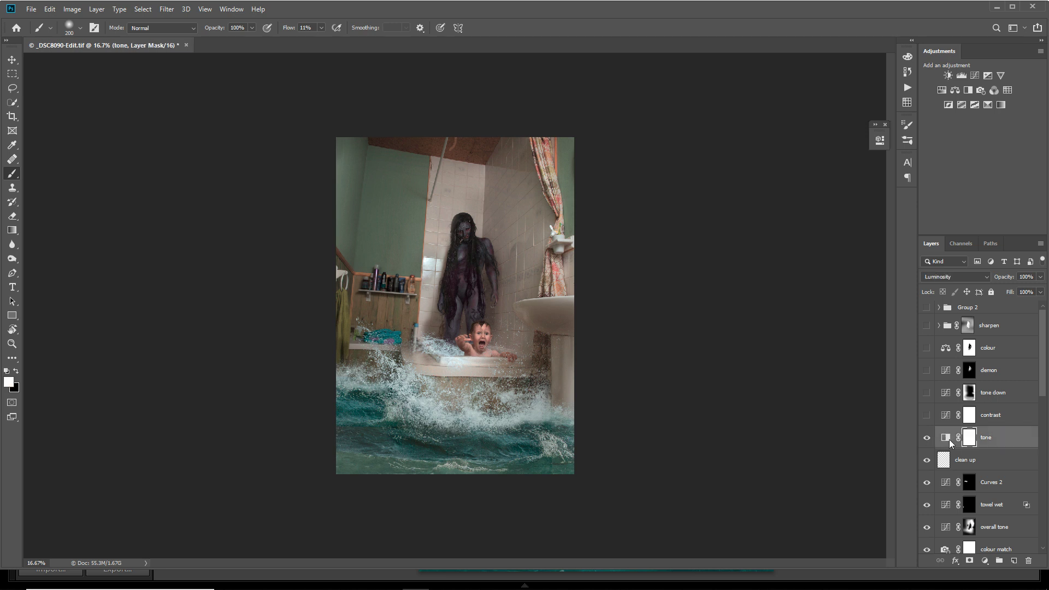
pyautogui.doubleClick(948, 441)
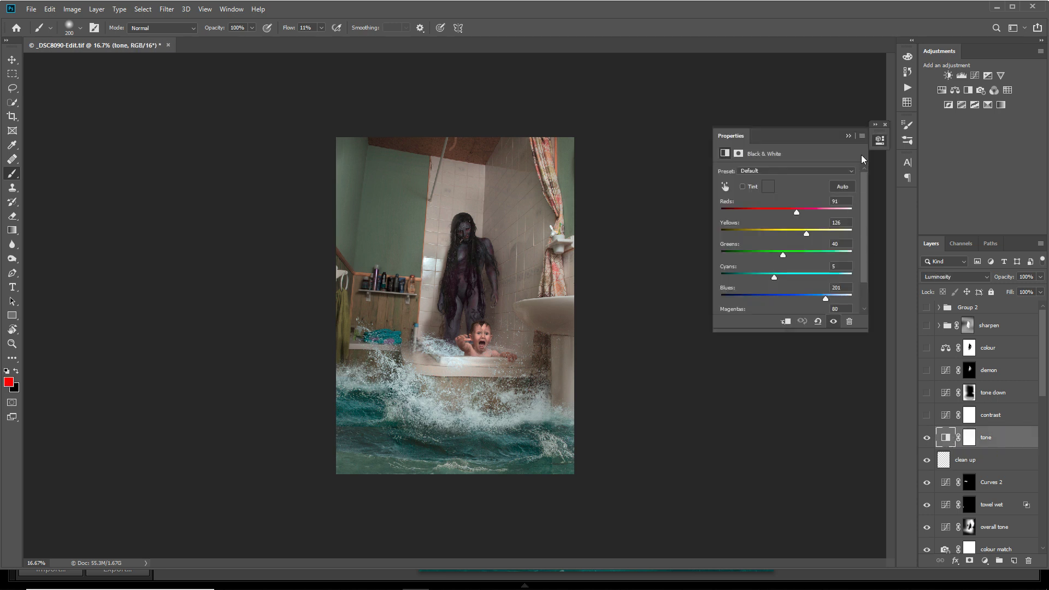
pyautogui.click(855, 136)
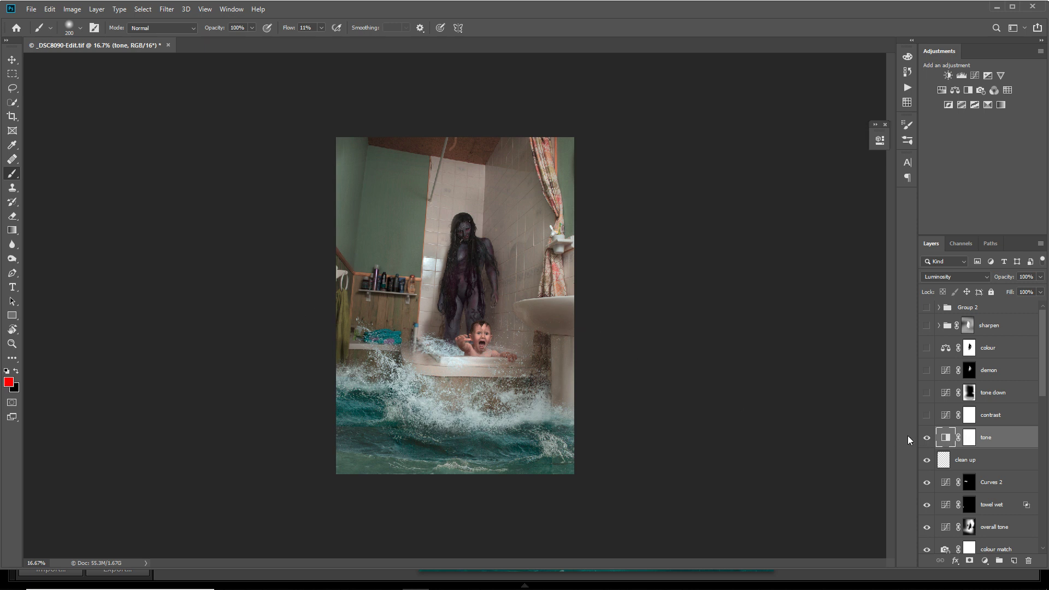
# - Toggle the tone layer to compare, leaving it on, and enable the contrast layer
pyautogui.click(927, 438)
pyautogui.click(926, 438)
pyautogui.click(926, 438)
pyautogui.click(927, 438)
pyautogui.click(927, 418)
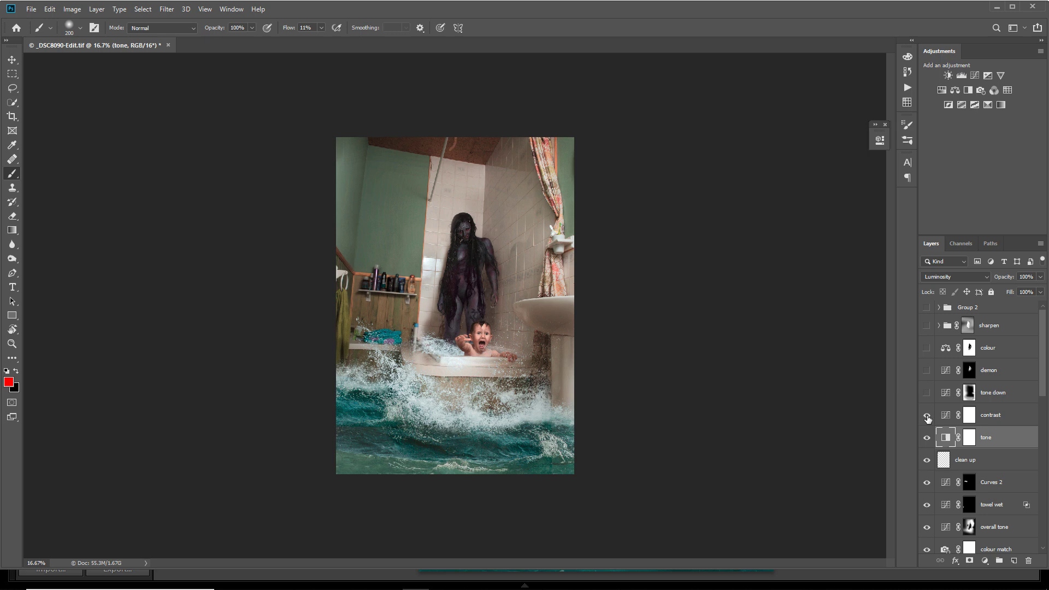
# - Zoom the composite to 25% and turn on the tone down and demon layers
pyautogui.hotkey('ctrl', '+')
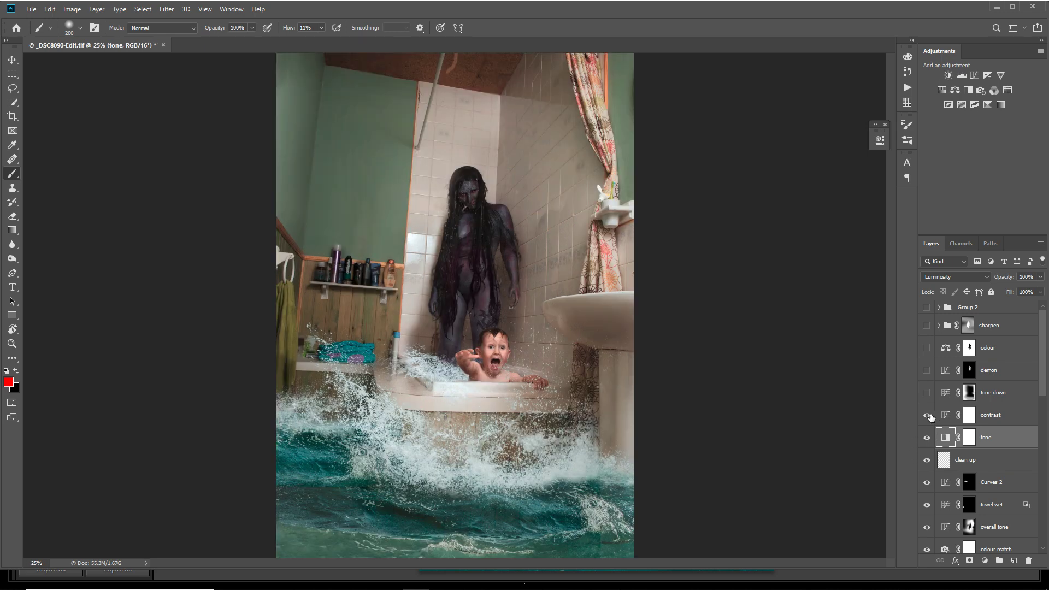
pyautogui.hotkey('ctrl', '-')
pyautogui.hotkey('ctrl', '-')
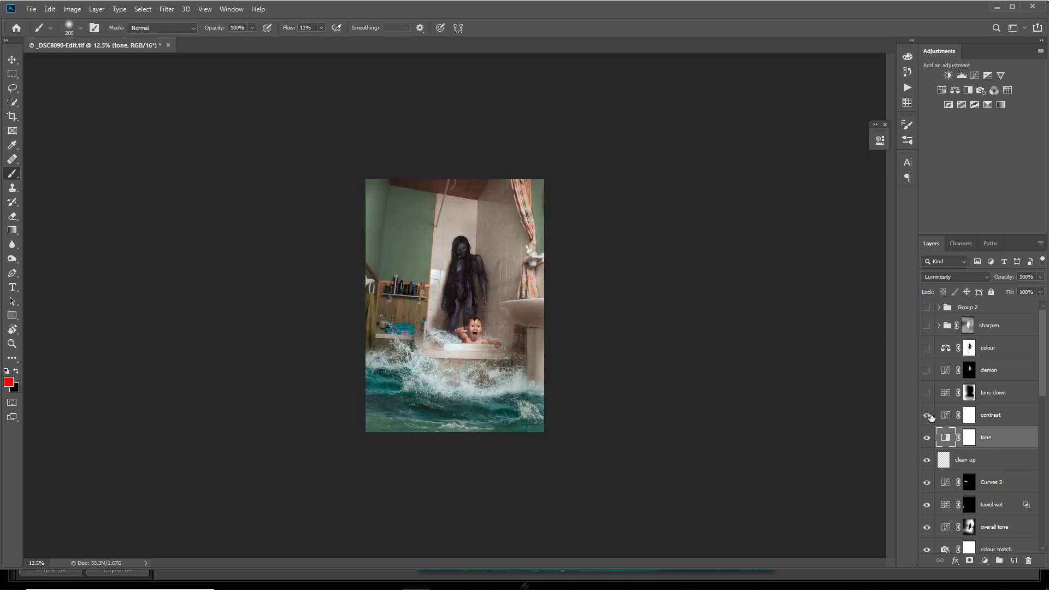
pyautogui.hotkey('ctrl', '+')
pyautogui.hotkey('ctrl', '+')
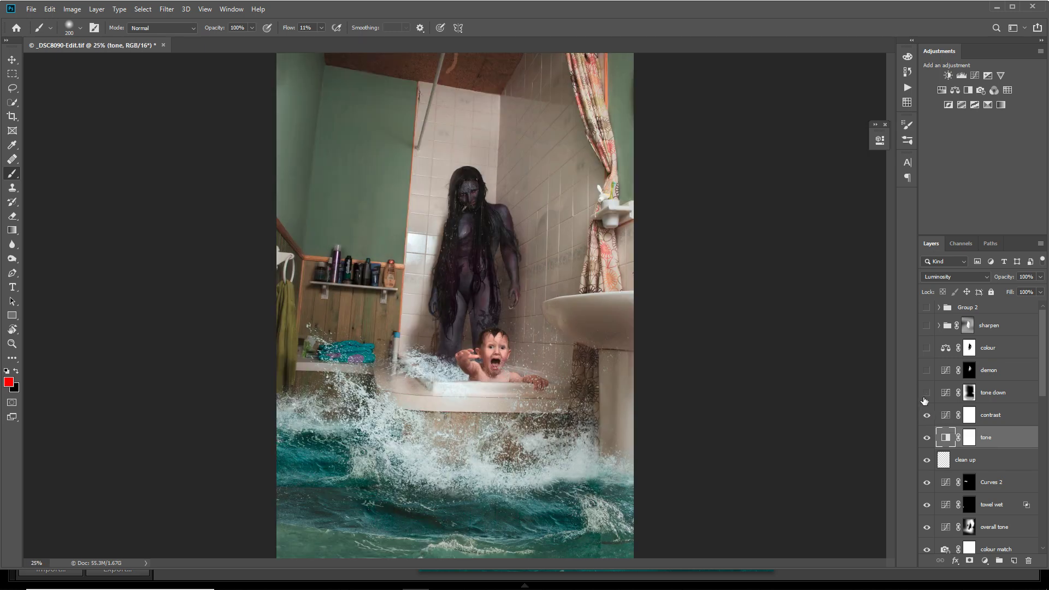
pyautogui.click(927, 393)
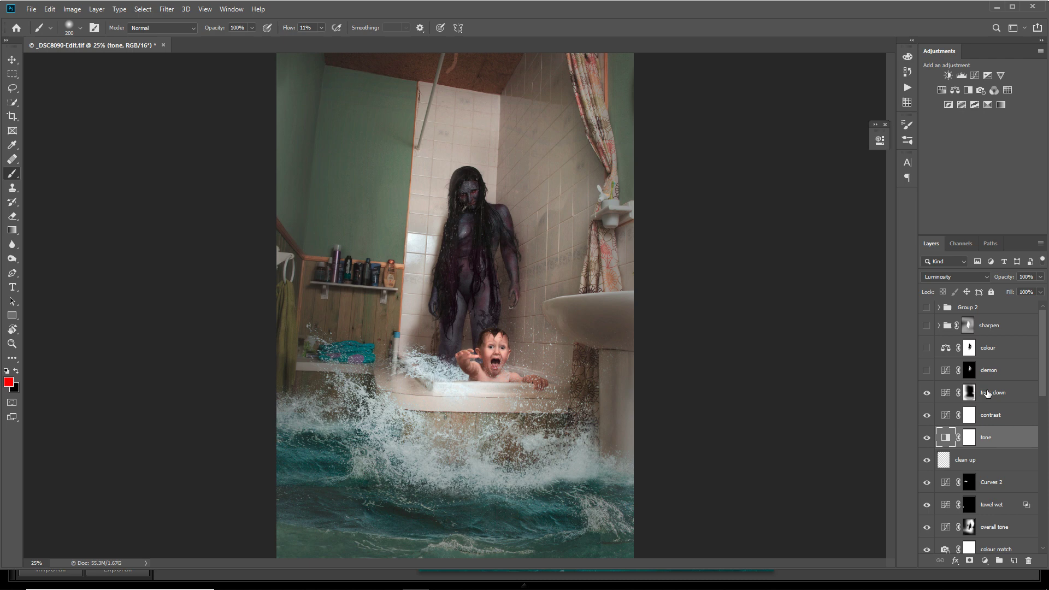
pyautogui.click(927, 369)
# - Turn on the colour layer and check its Color Balance midtones of −8 red and +15 blue
pyautogui.click(926, 348)
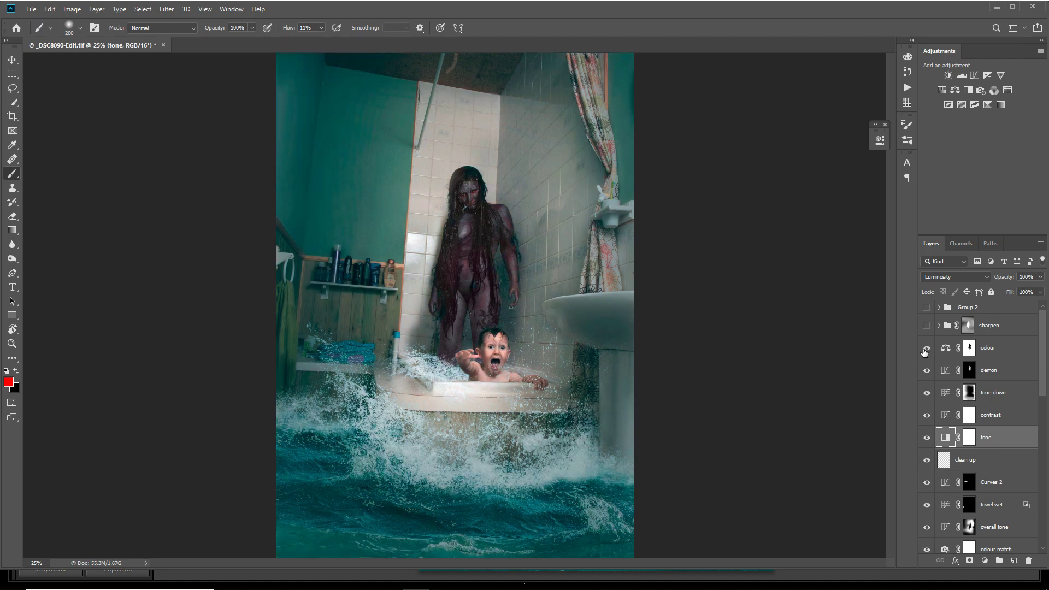
pyautogui.click(951, 353)
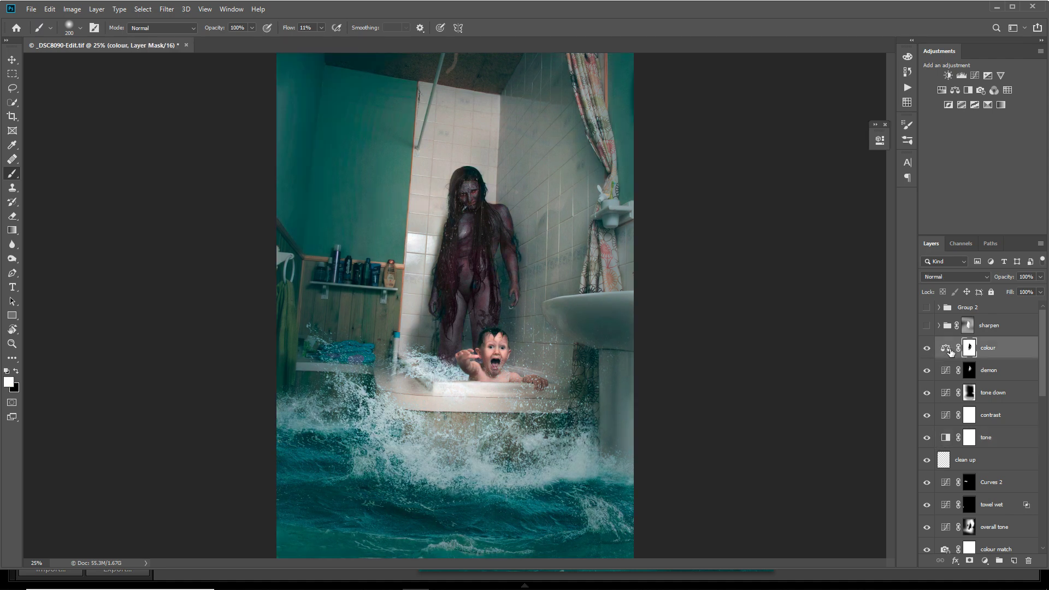
pyautogui.doubleClick(948, 350)
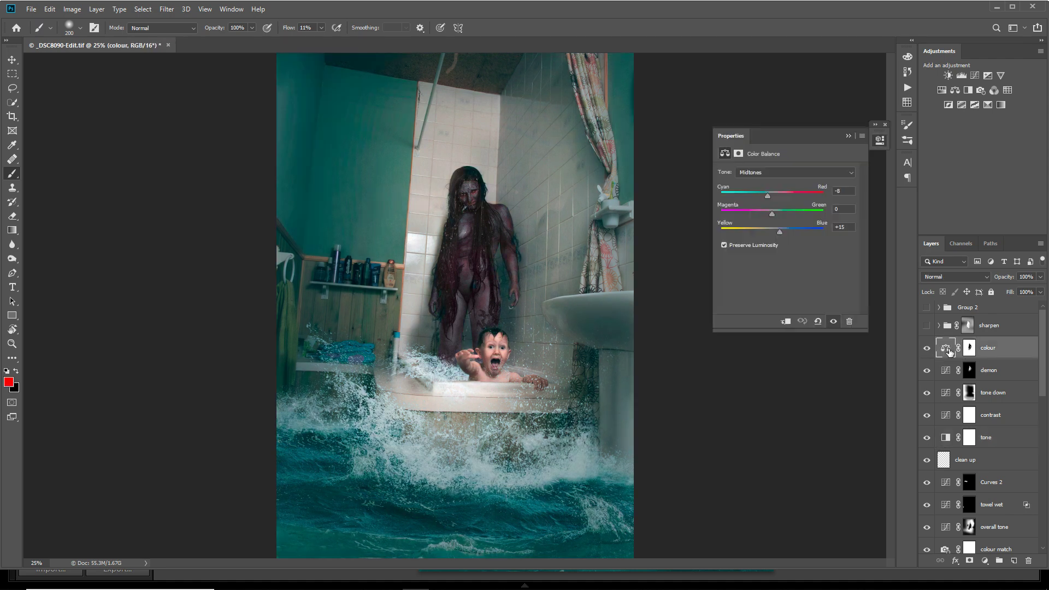
pyautogui.click(845, 136)
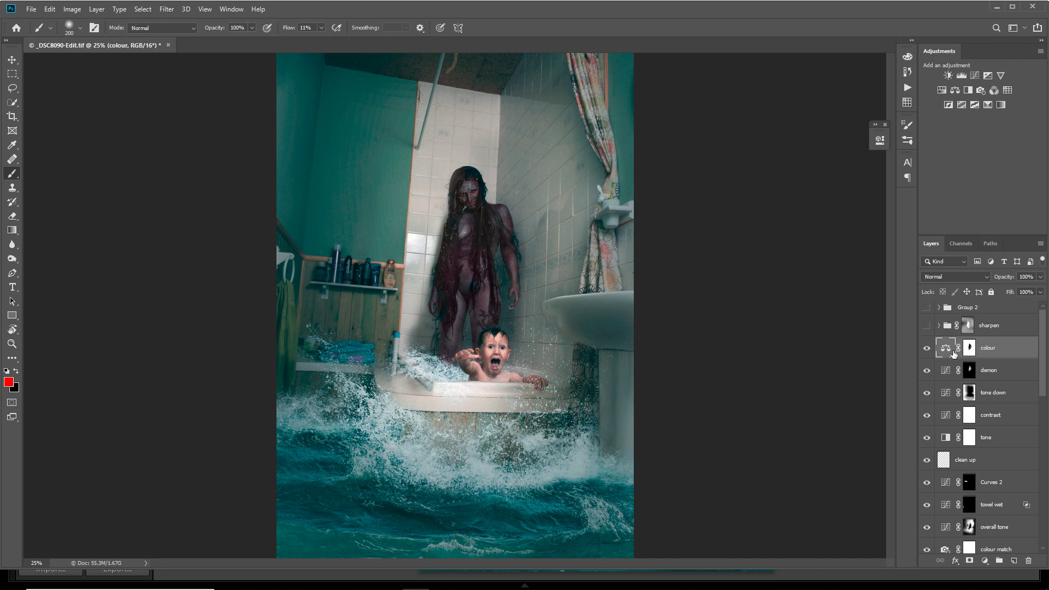
# - Toggle the sharpen group to compare, leaving it on, and select its mask
pyautogui.click(926, 326)
pyautogui.click(925, 326)
pyautogui.click(1005, 330)
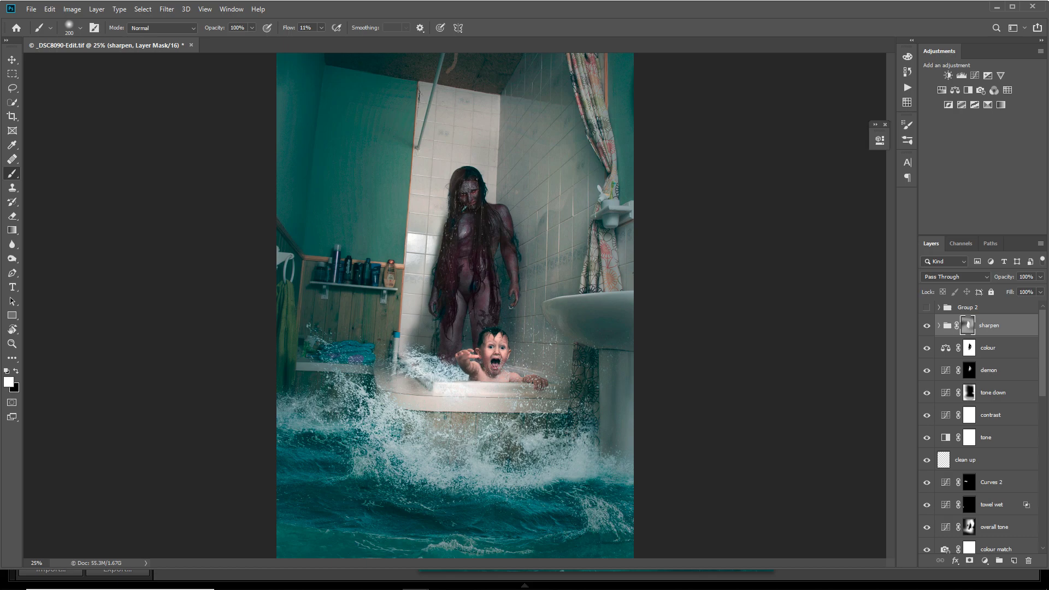
# - Switch to Lightroom Classic to view the finished flooded-bathroom composite in the Library
pyautogui.moveTo(355, 587)
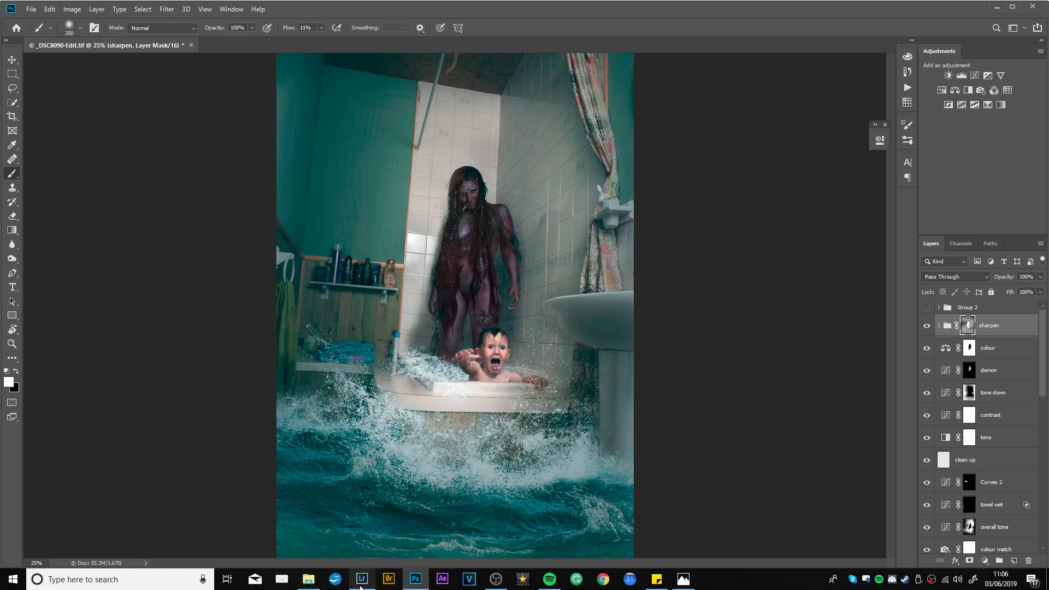
pyautogui.click(362, 584)
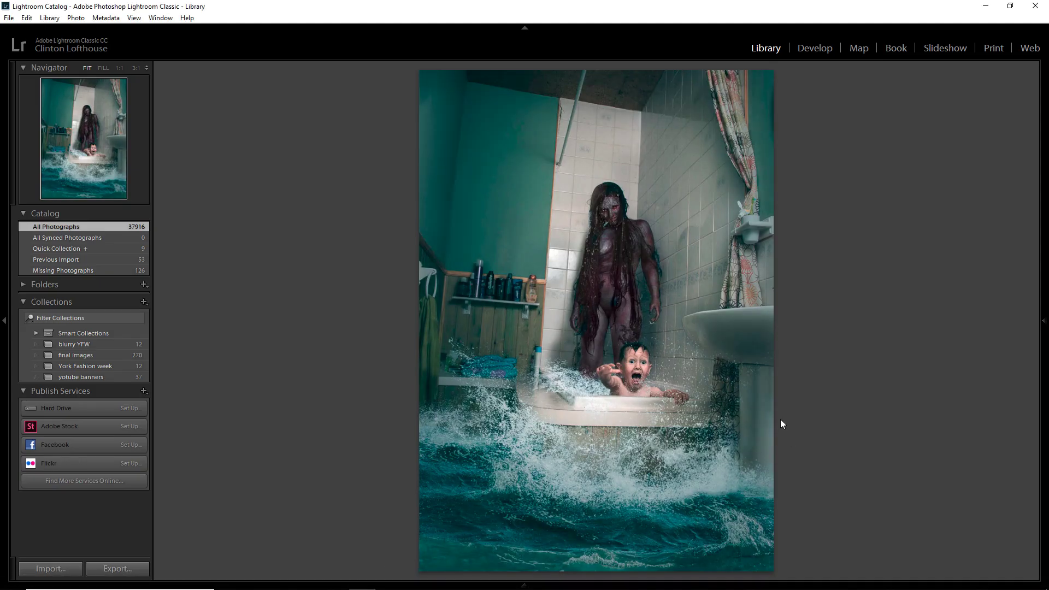